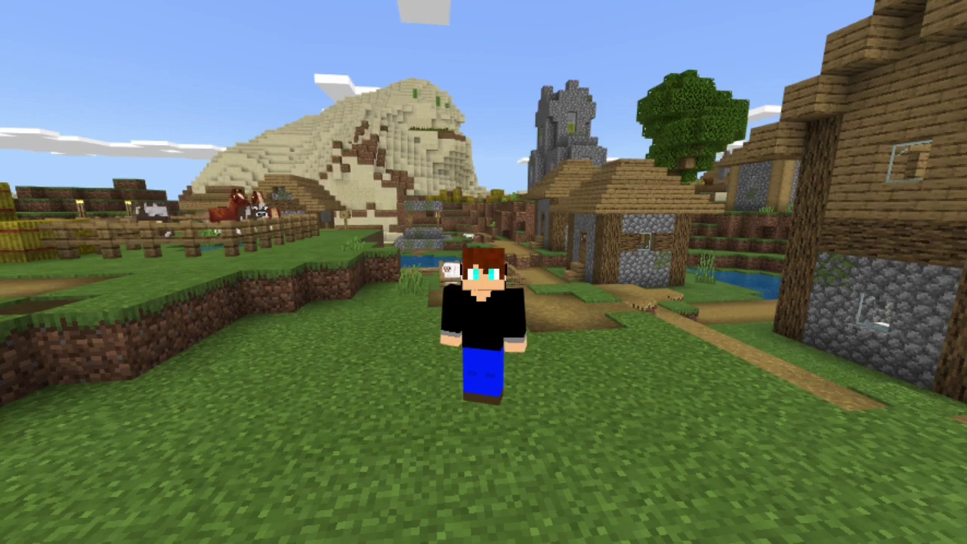
key(w)
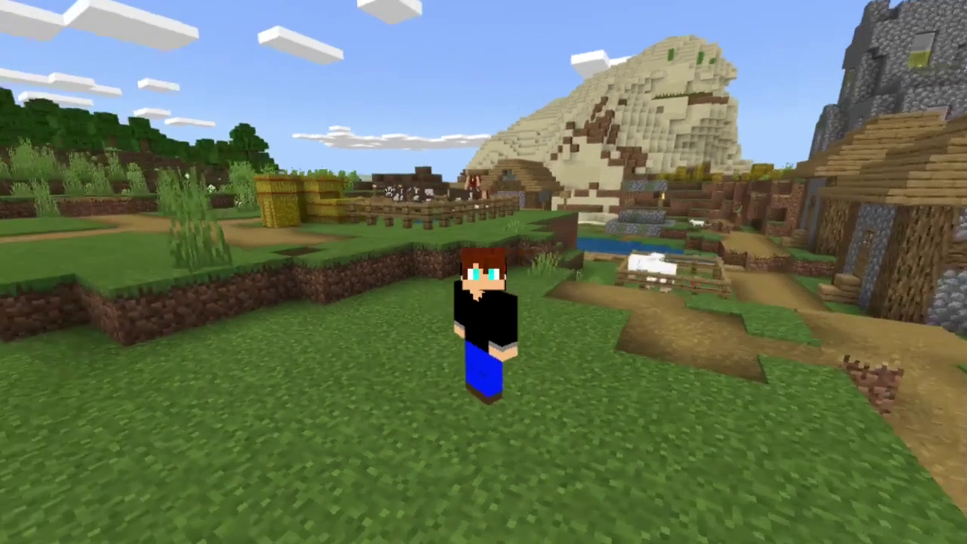
key(w)
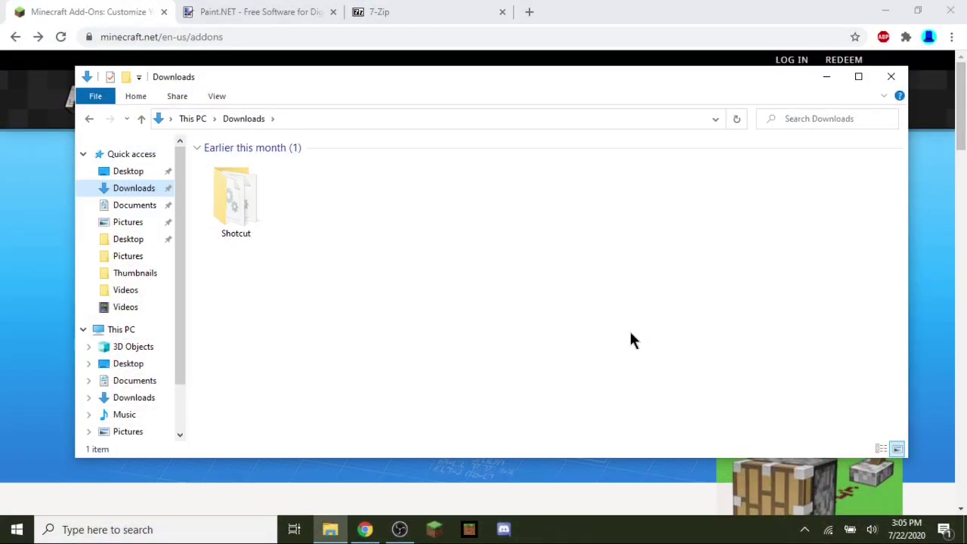
Turn on the display of file name extensions in the Downloads folder window.
click(216, 96)
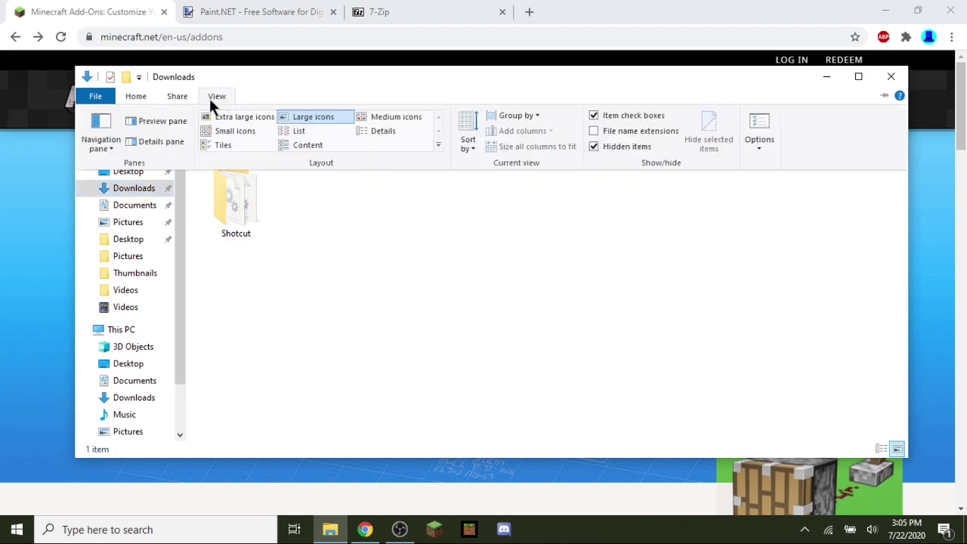
click(618, 131)
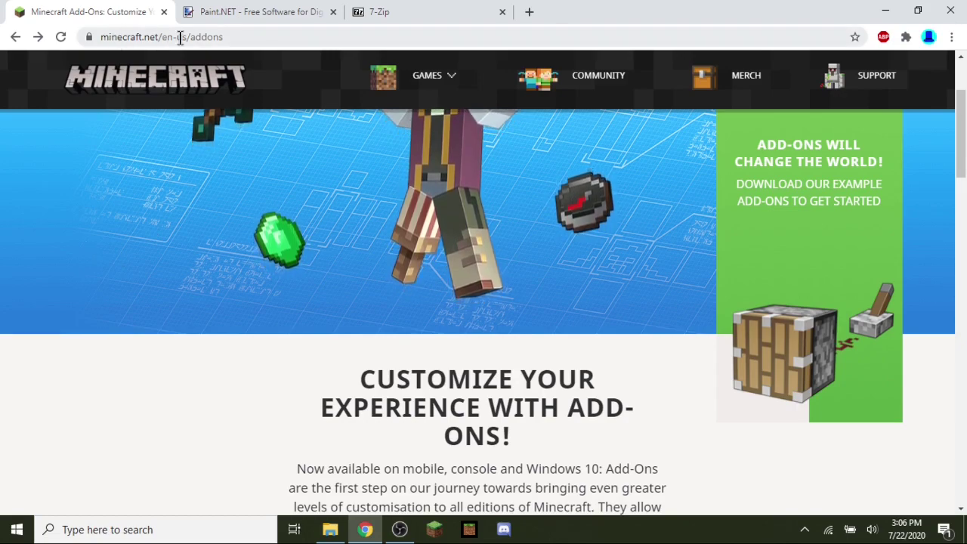
Download the vanilla resource pack zip from the Minecraft add-ons page and locate it in the Downloads folder.
scroll(496, 273, up, 2)
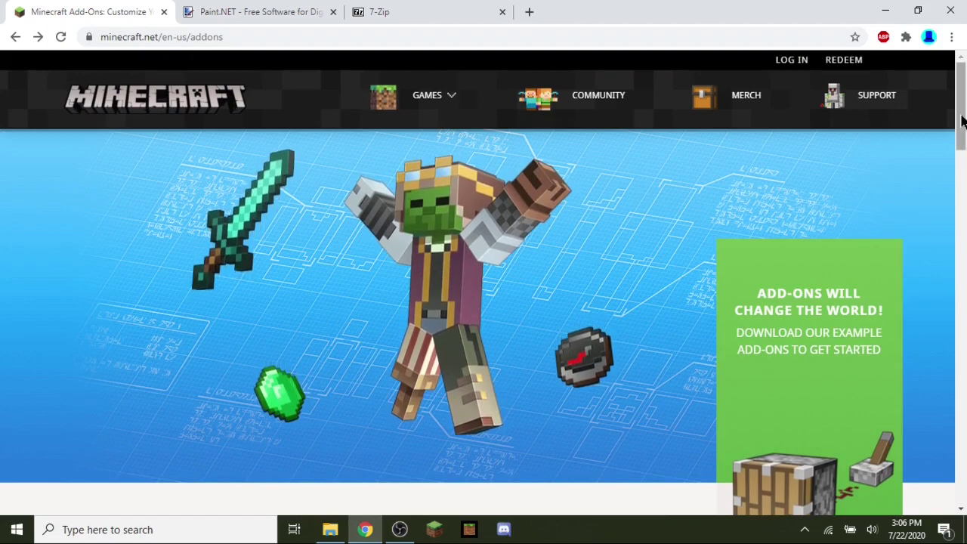
scroll(523, 334, down, 6)
scroll(381, 206, down, 12)
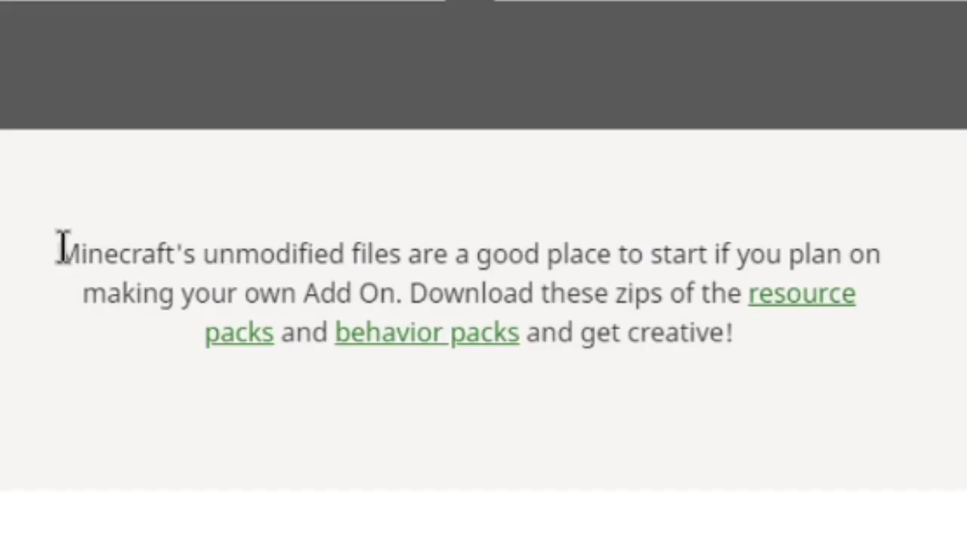
drag(60, 248, 672, 348)
click(700, 413)
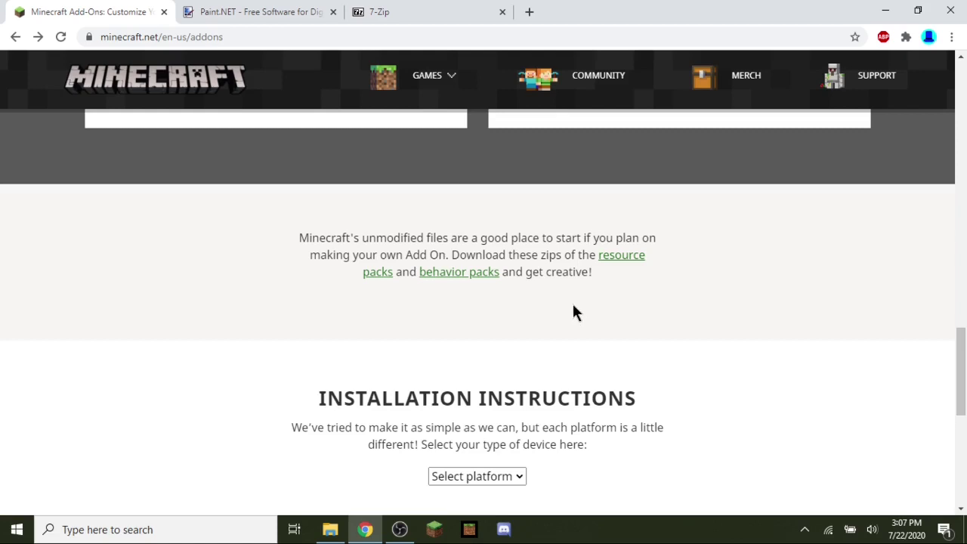
click(618, 257)
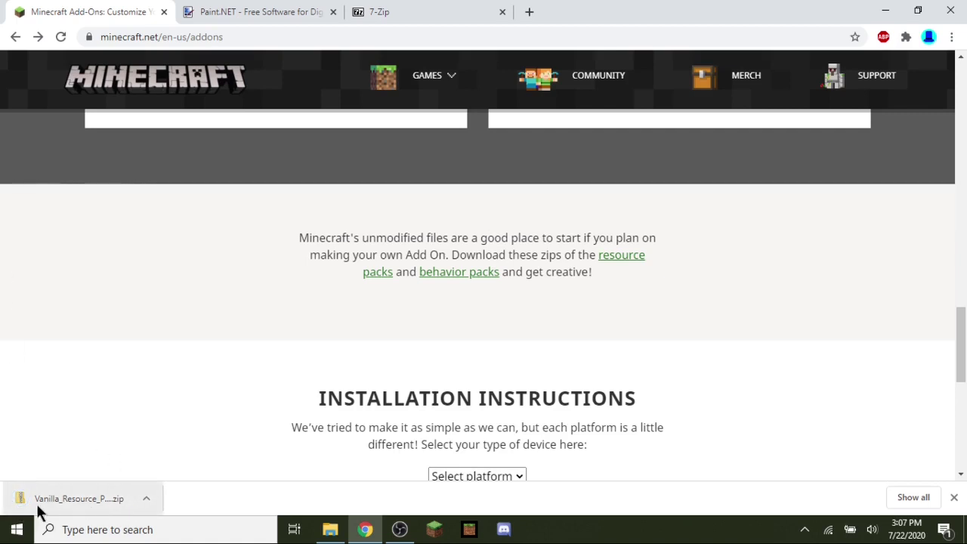
click(330, 529)
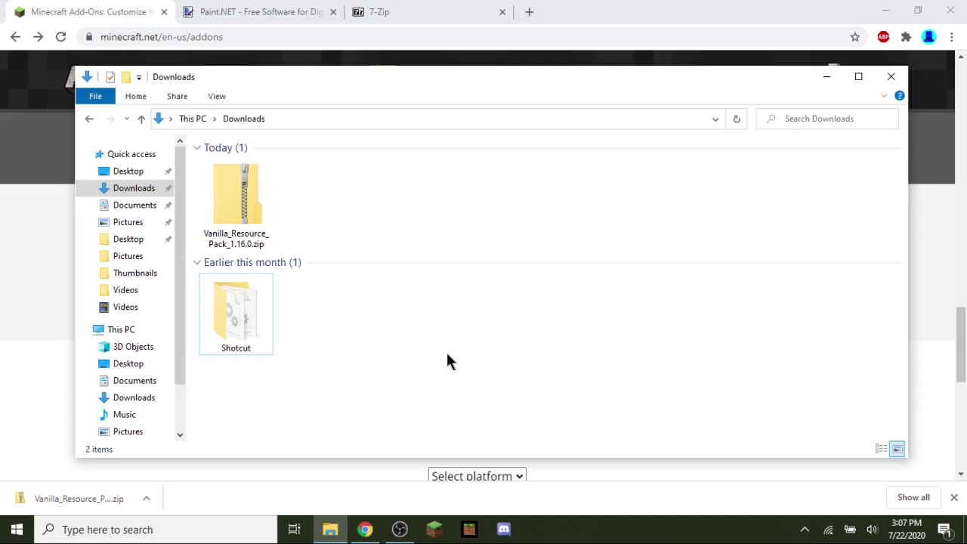
click(250, 189)
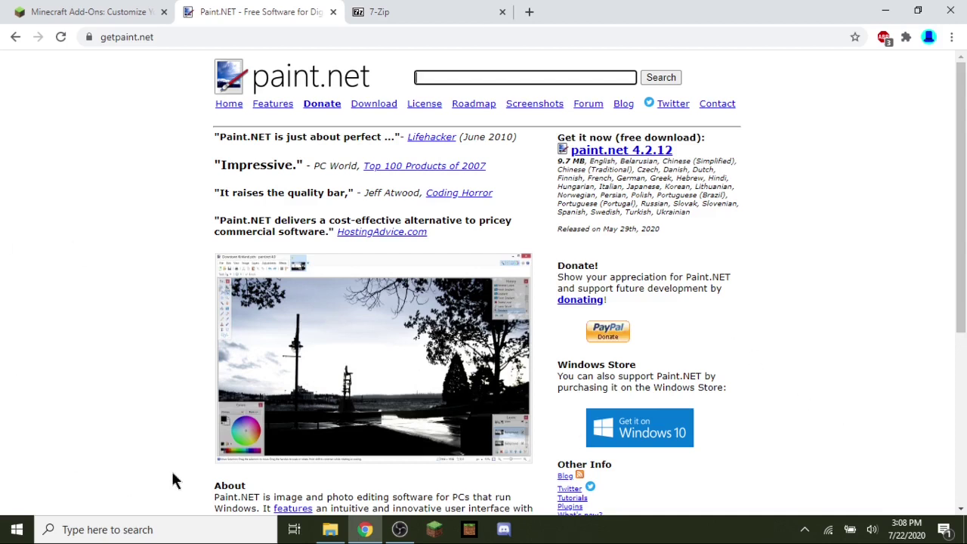
Look up the free dotPDN download page for paint.net 4.2.12 and bring up the 7-Zip page.
drag(572, 137, 688, 139)
click(686, 138)
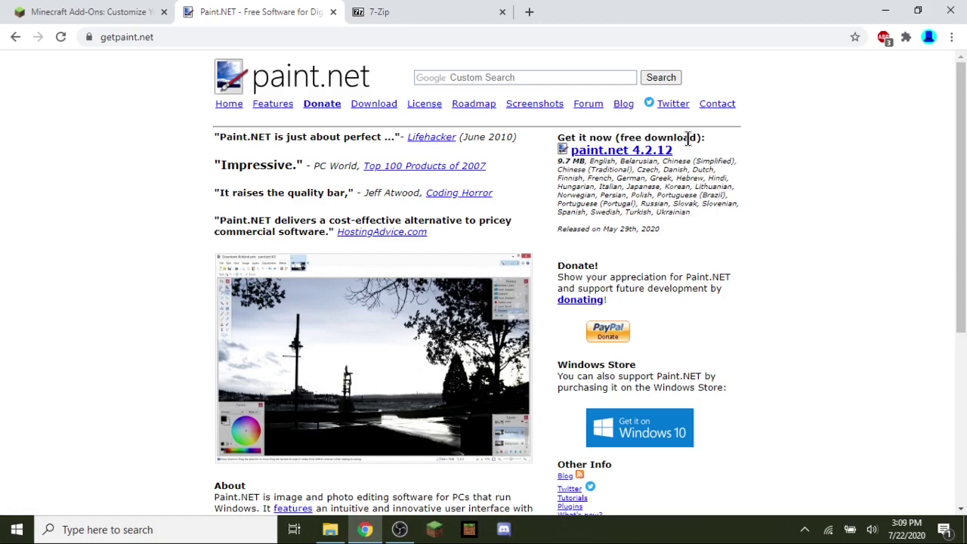
click(651, 151)
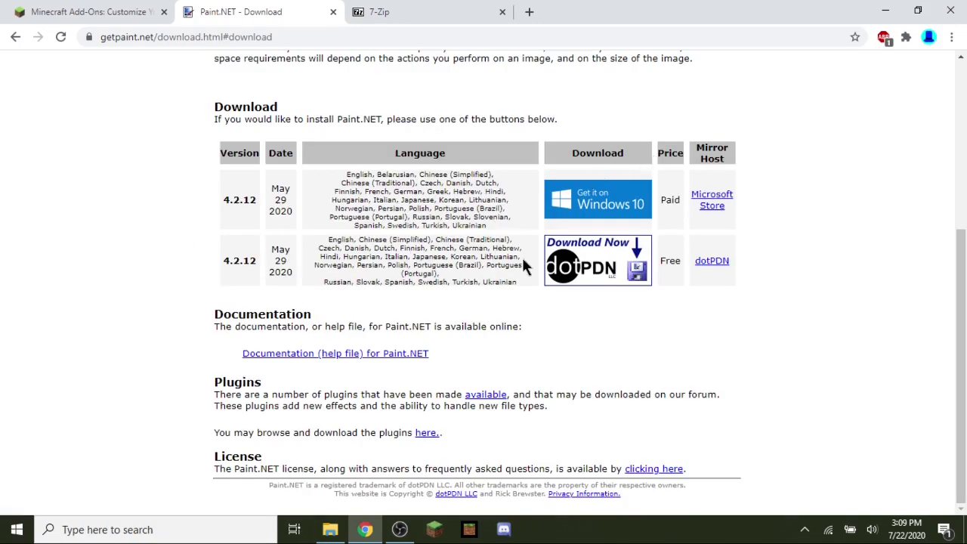
click(612, 270)
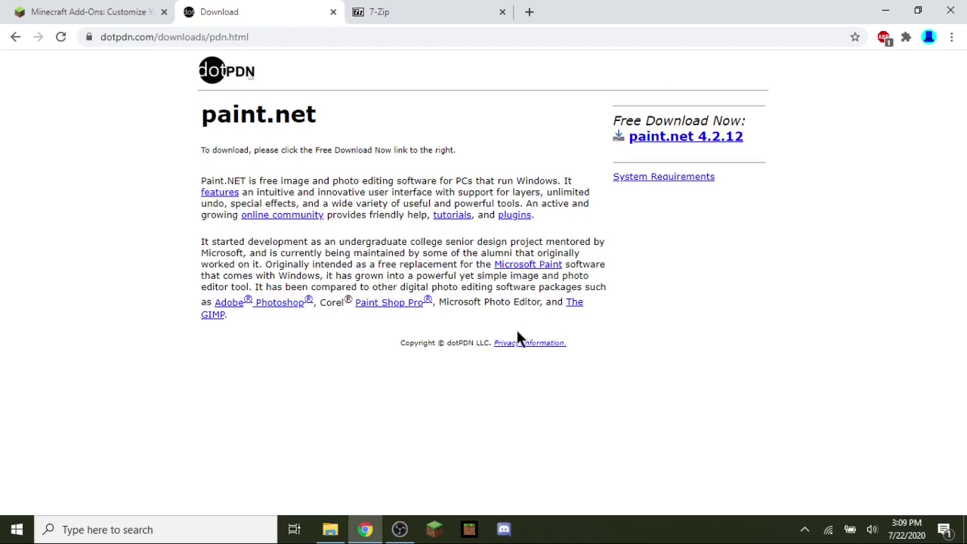
drag(634, 121, 696, 136)
click(694, 122)
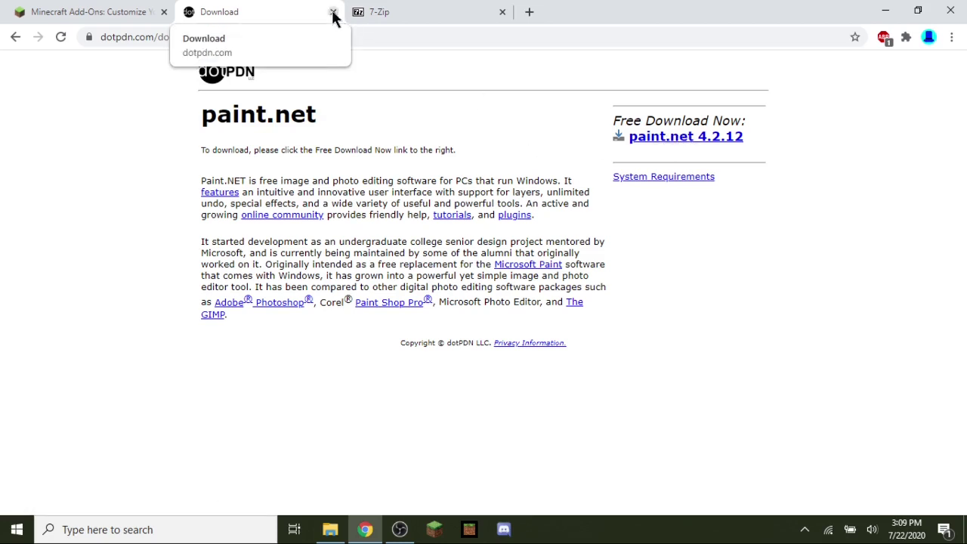
click(361, 13)
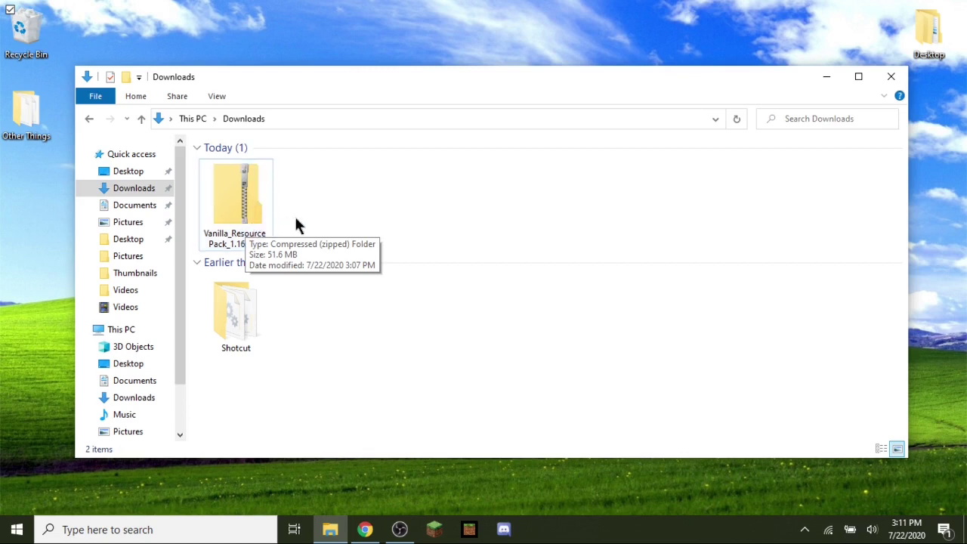
Extract Vanilla_Resource_Pack_1.16.0.zip into a Vanilla_Resource_Pack_1.16.0 folder in Downloads.
click(251, 186)
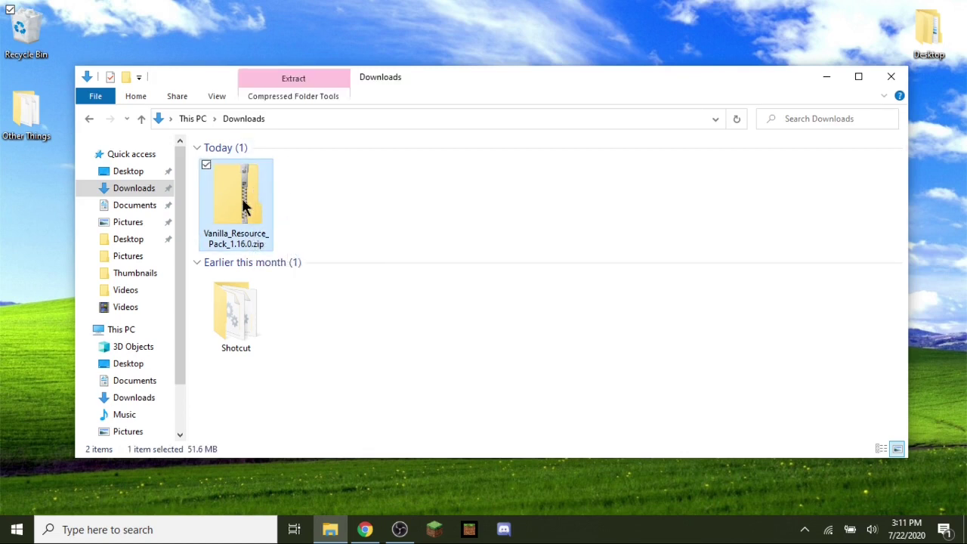
double_click(238, 187)
right_click(239, 189)
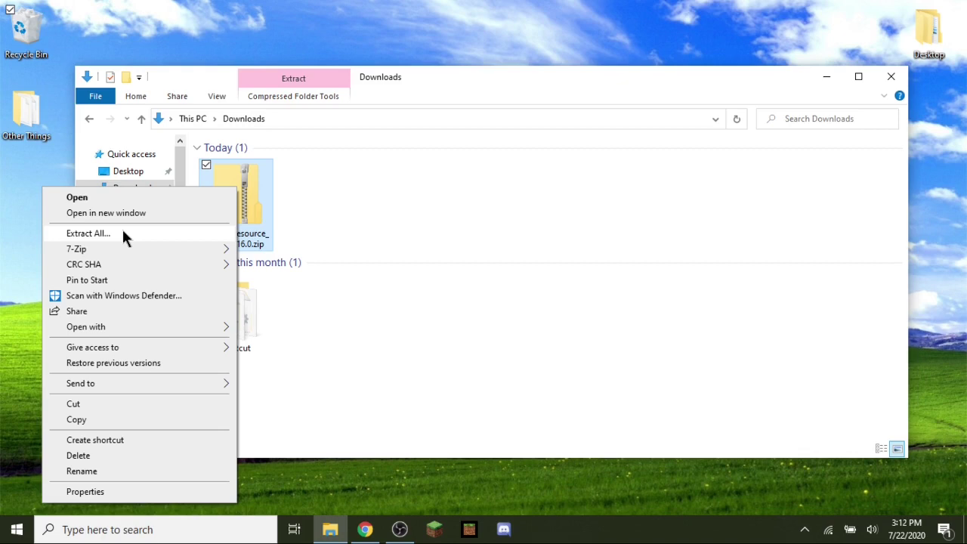
click(250, 188)
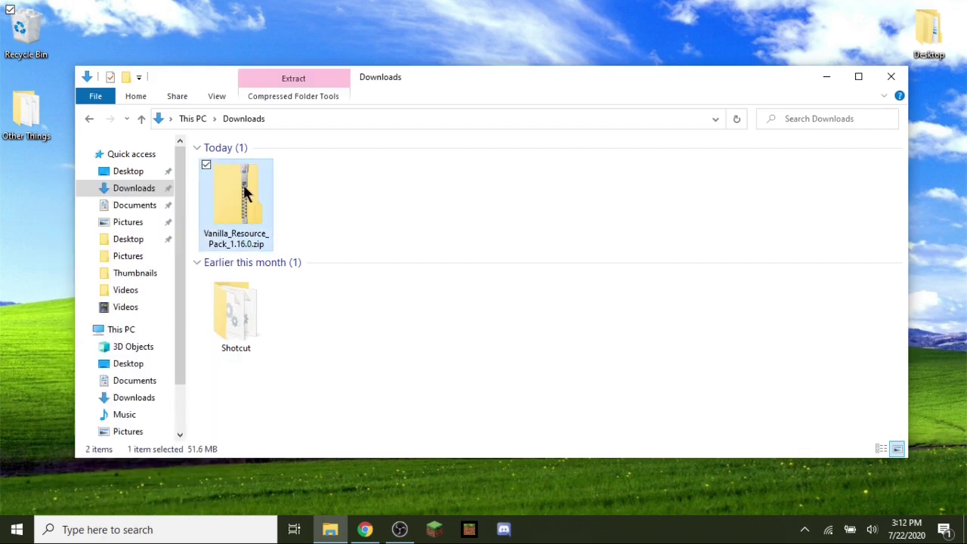
right_click(244, 188)
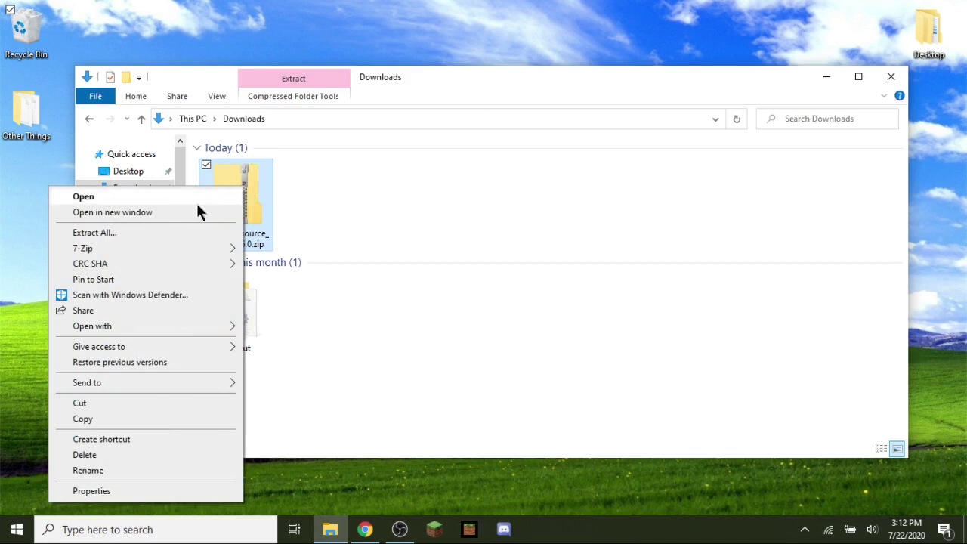
click(114, 234)
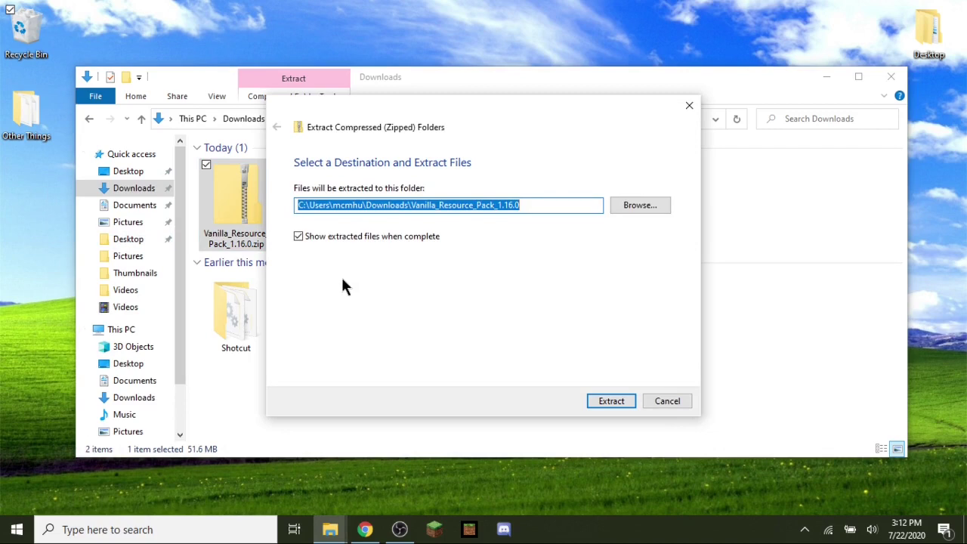
click(610, 400)
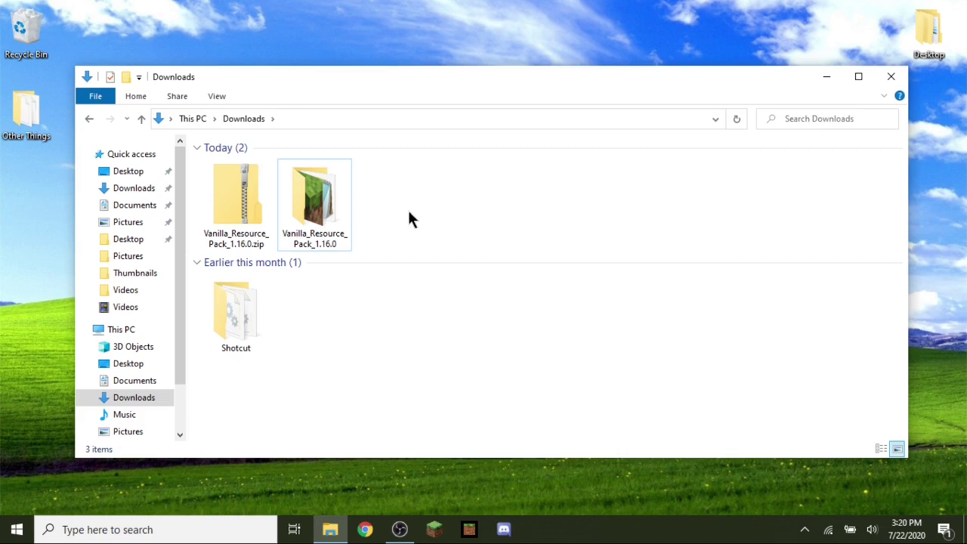
Rename the extracted Vanilla_Resource_Pack_1.16.0 folder as "ygnrygh".
click(339, 215)
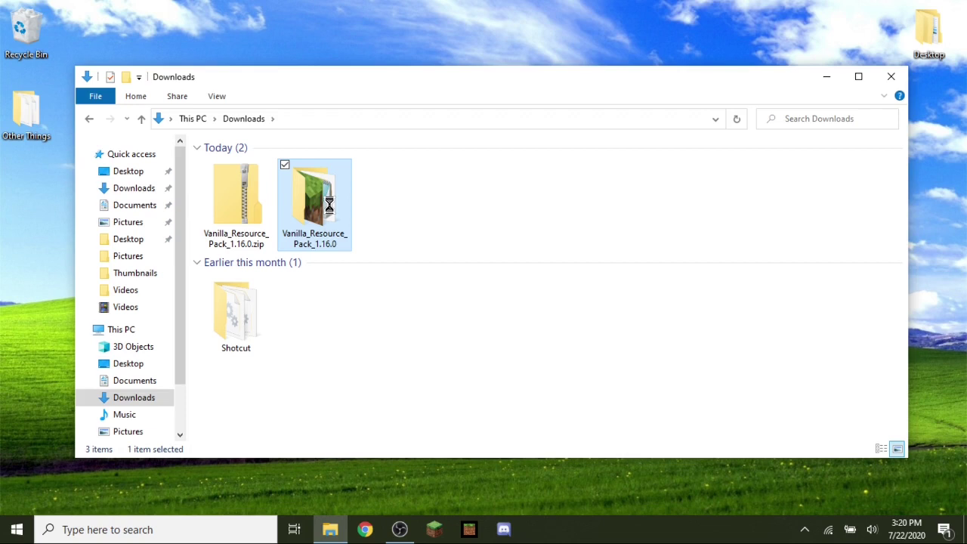
right_click(314, 215)
click(173, 465)
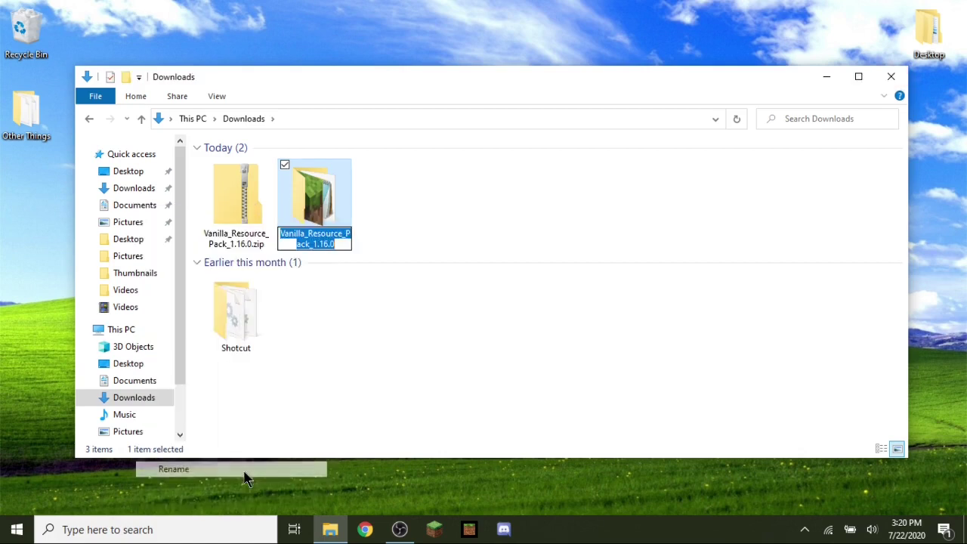
text(ygnrygh)
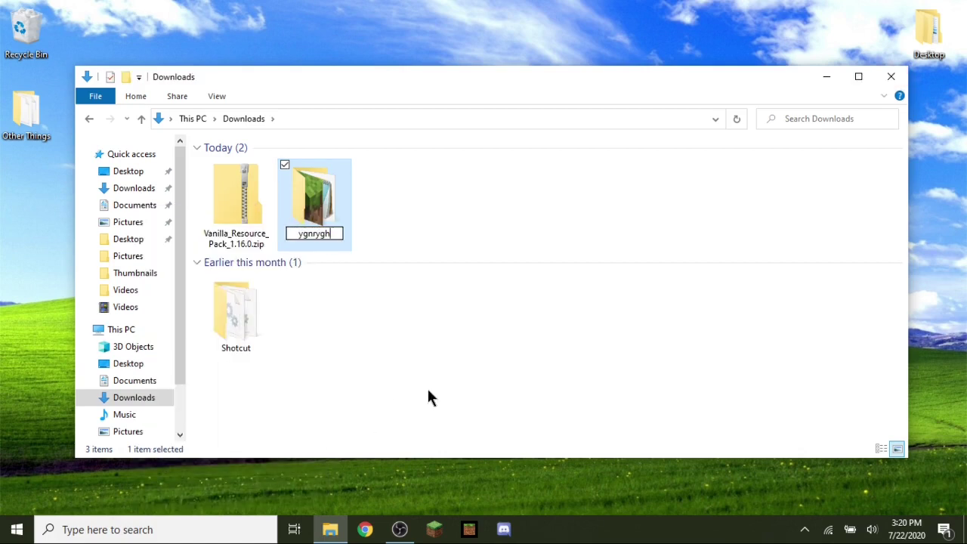
click(428, 391)
Open manifest.json from the ygnrygh folder in Notepad, making Notepad the default for .json files, and resize its window.
double_click(339, 233)
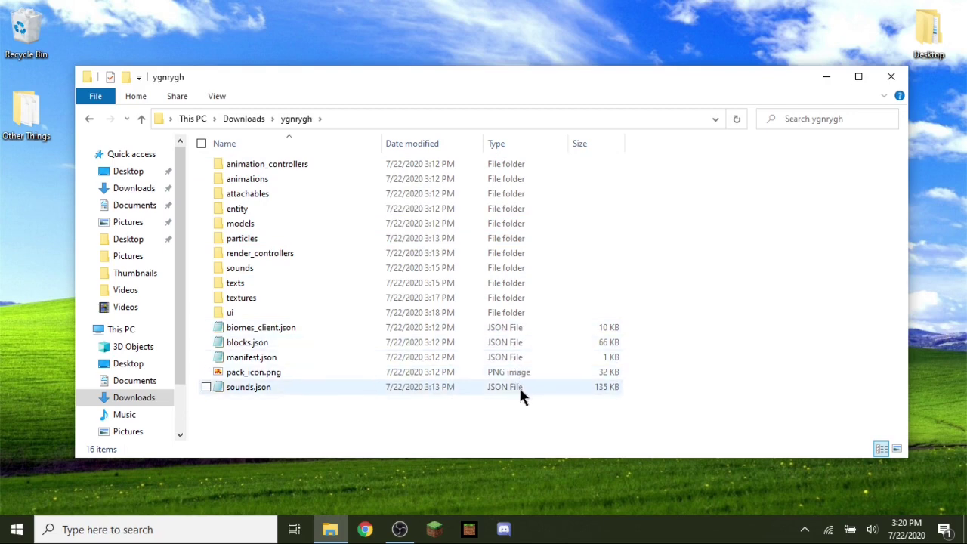
click(741, 408)
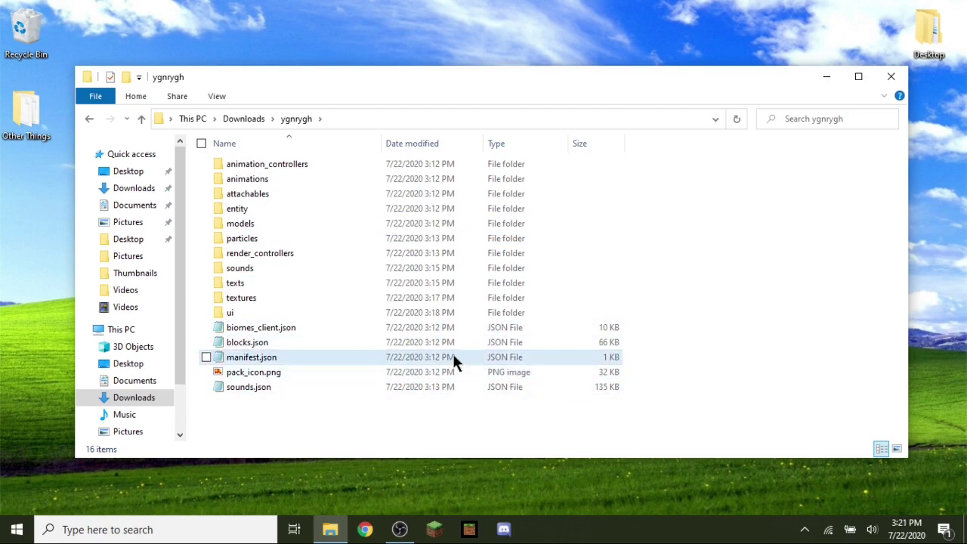
click(266, 363)
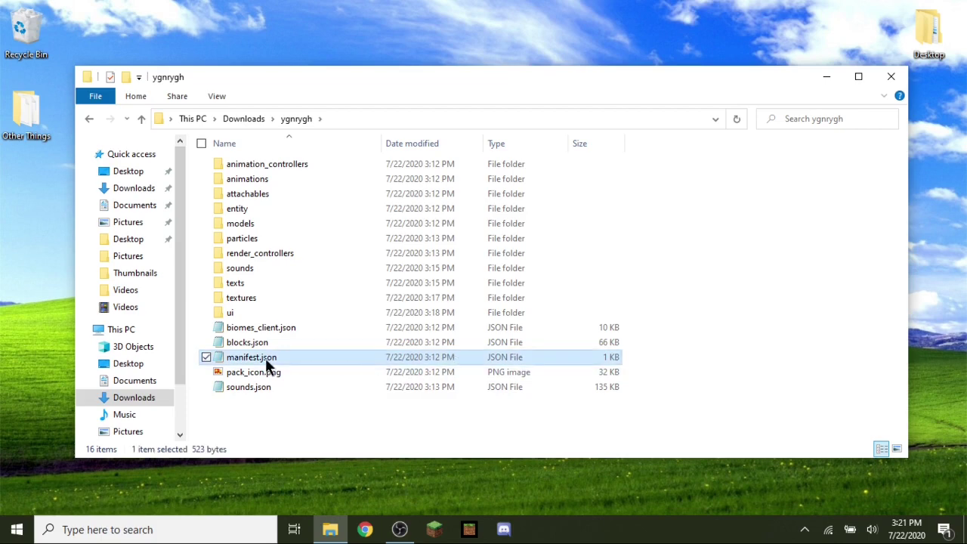
right_click(266, 358)
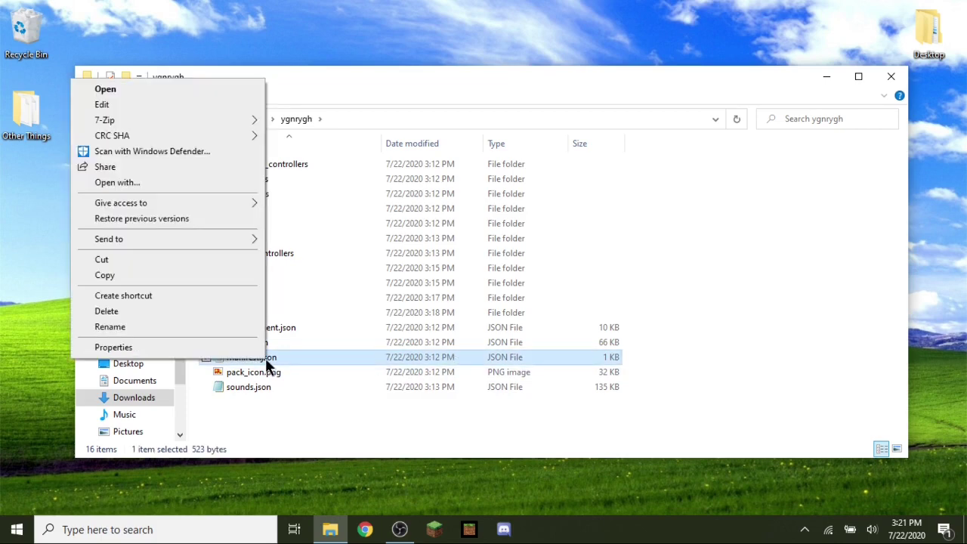
click(231, 182)
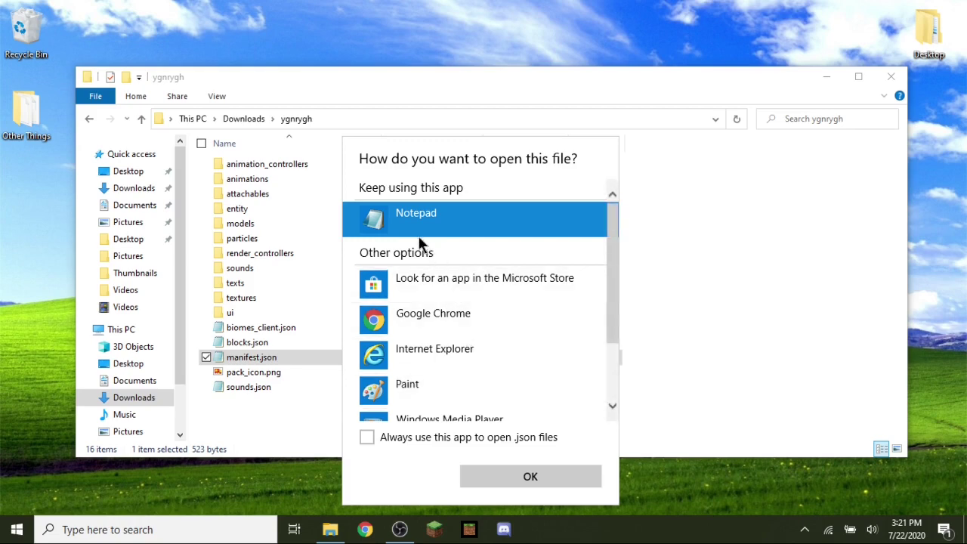
click(450, 437)
click(489, 483)
drag(881, 462, 560, 348)
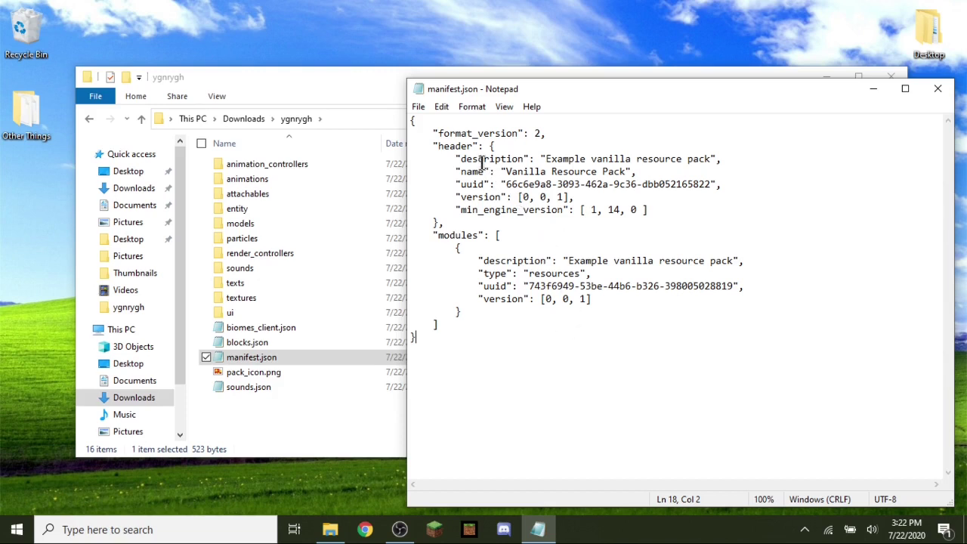
Replace the header description in manifest.json with "Tutorial pack. COOL.".
drag(461, 158, 710, 162)
click(518, 160)
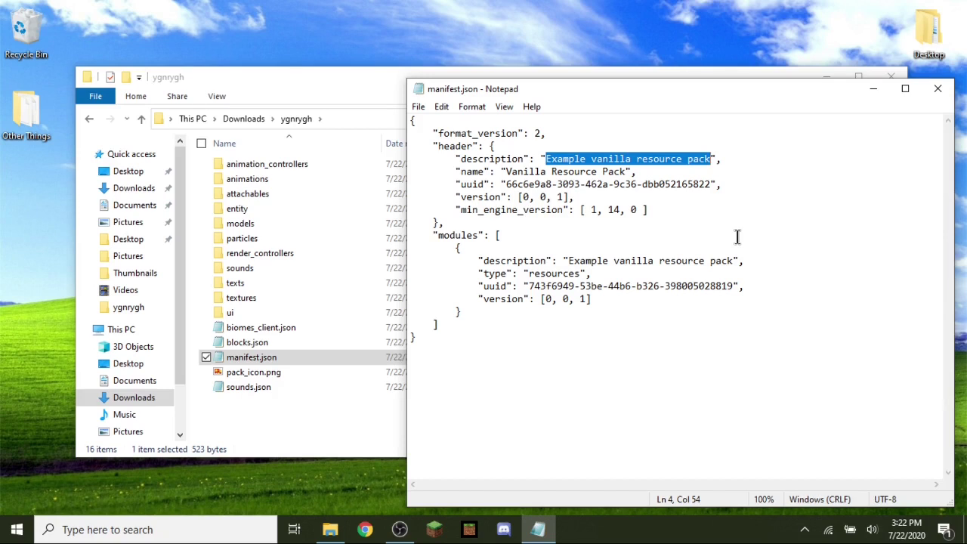
key(BackSpace)
text(Tutoria)
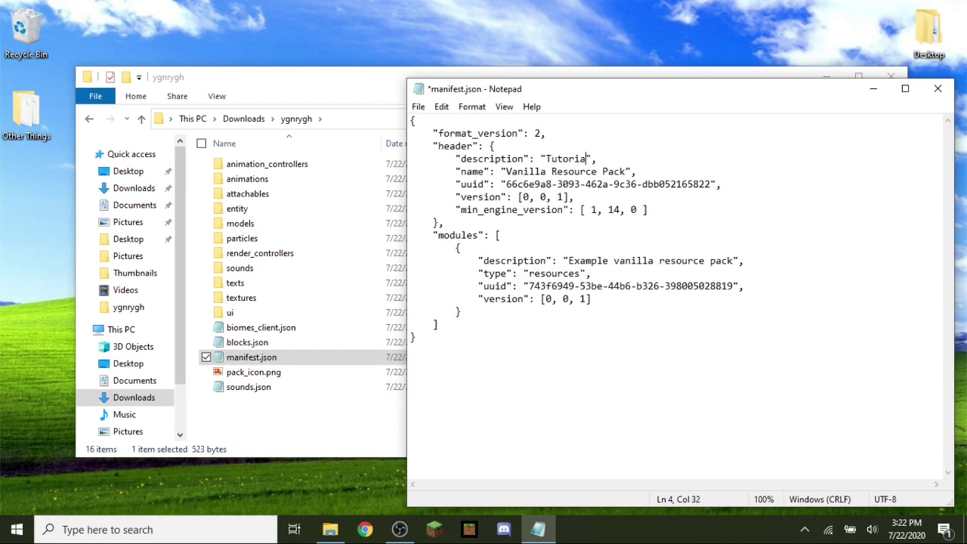
text(l pack. COOL.a)
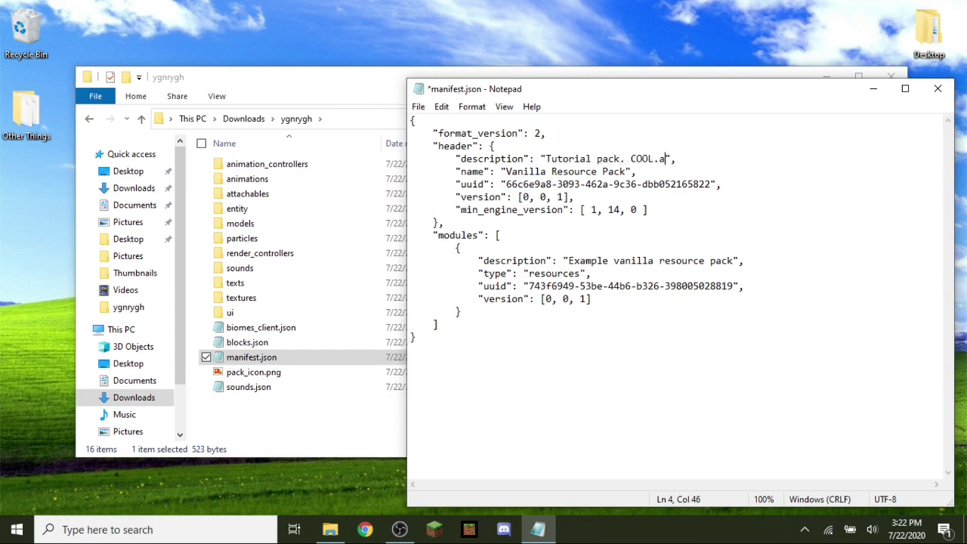
key(BackSpace)
Replace the modules description in manifest.json with a copy of the header description "Tutorial pack. COOL.".
drag(484, 261, 547, 260)
click(547, 260)
click(544, 159)
drag(545, 158, 662, 176)
key(ctrl+c)
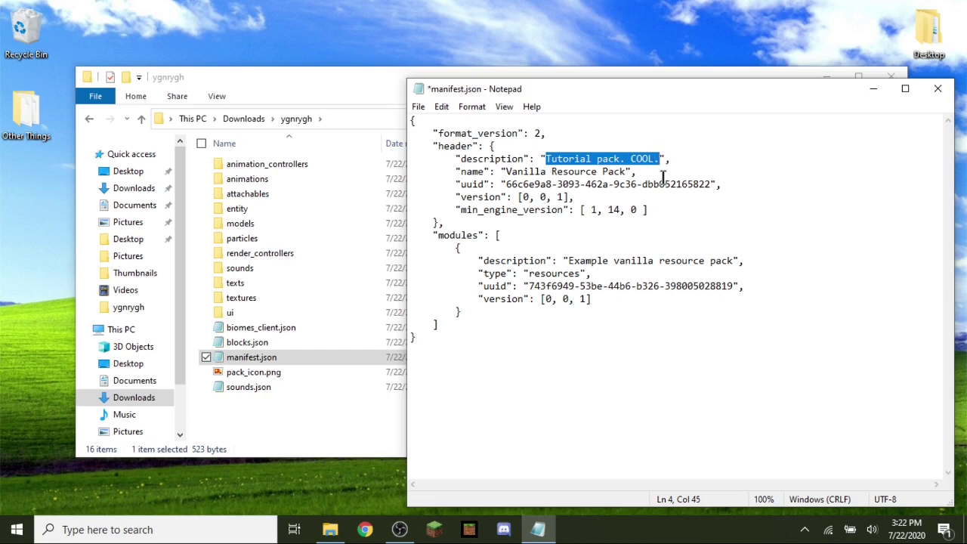
drag(568, 261, 734, 263)
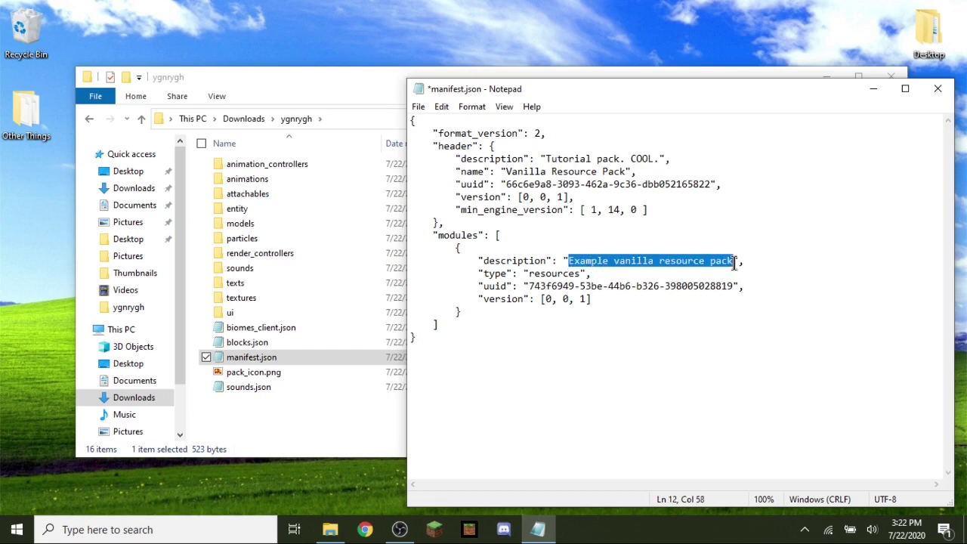
key(ctrl+v)
click(767, 265)
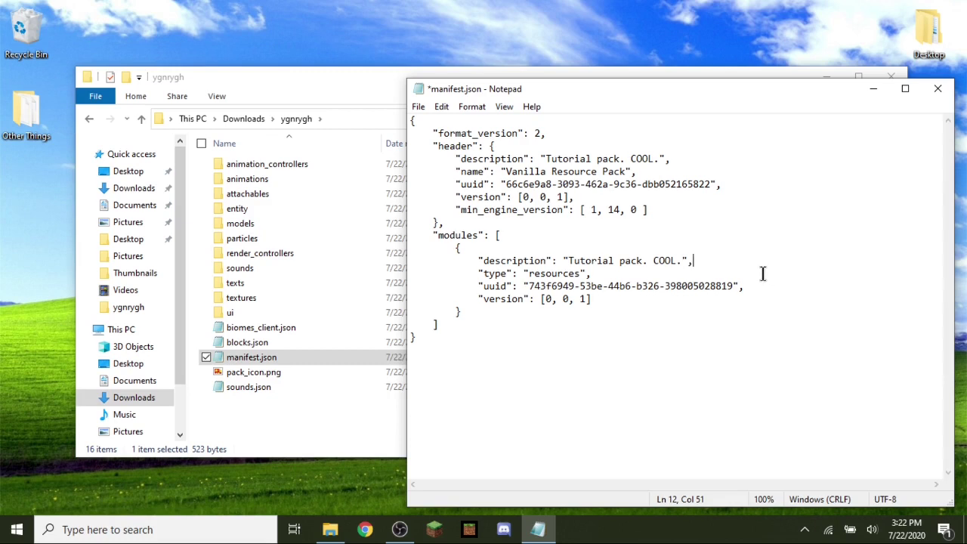
Set the pack name in the manifest header to "Cool pack 1.0".
drag(460, 172, 627, 172)
click(483, 172)
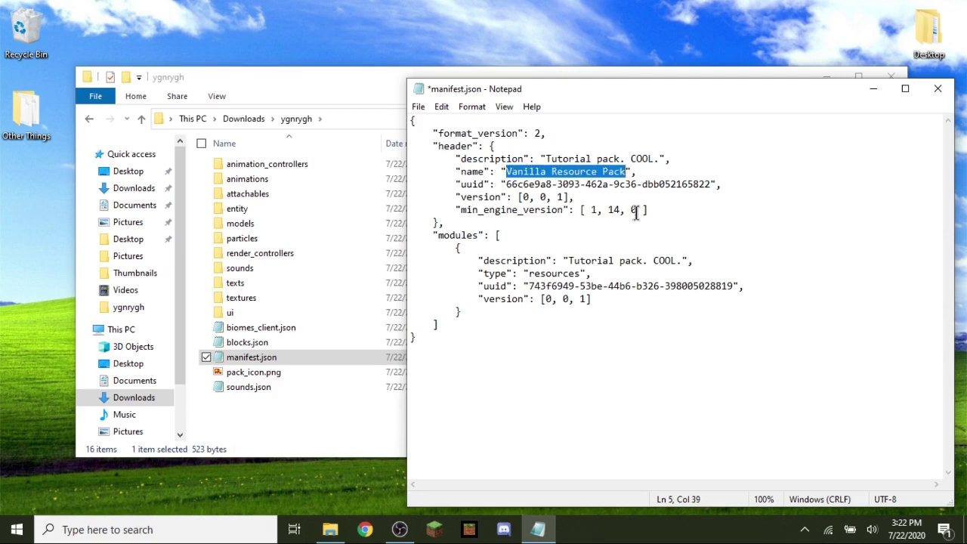
text(Cool pack )
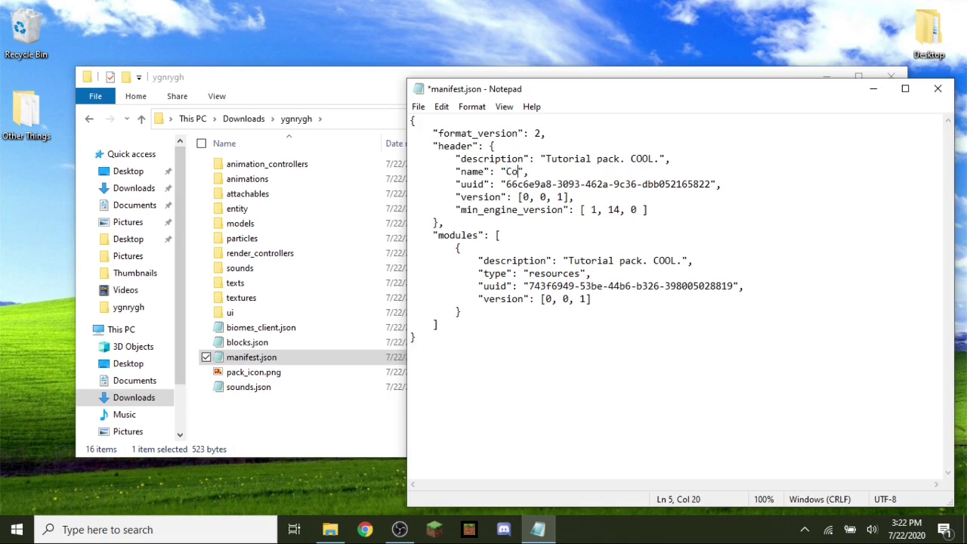
text(1.0)
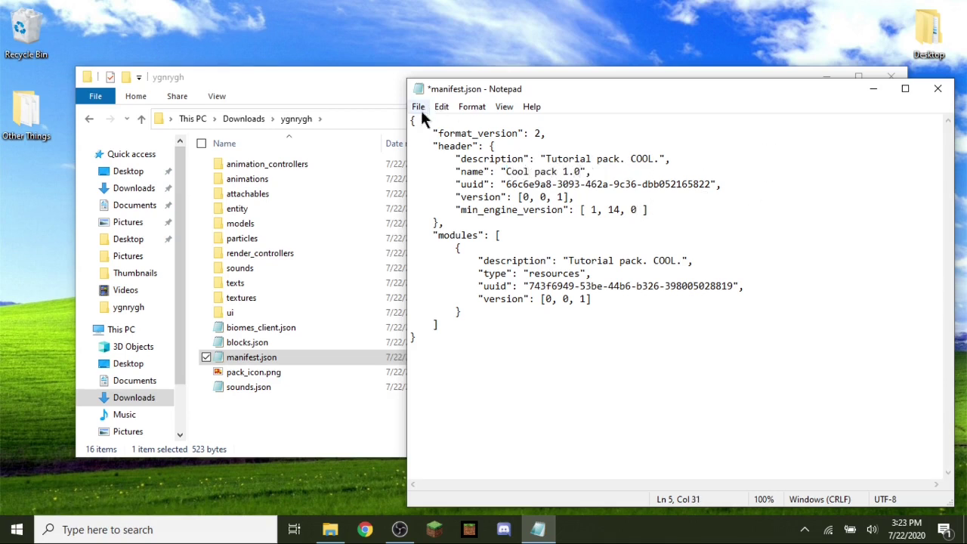
Save the edited manifest.json and close it.
drag(412, 121, 593, 345)
click(593, 345)
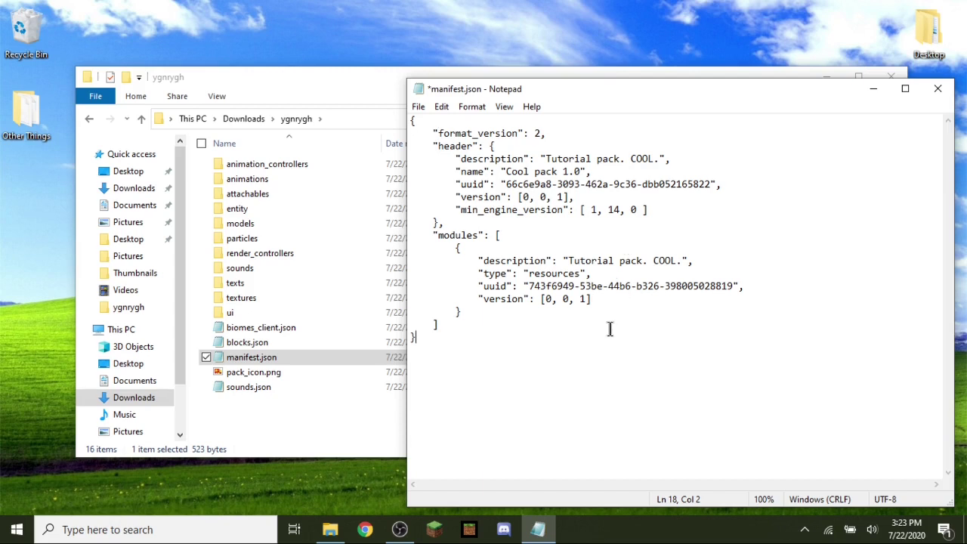
key(ctrl+s)
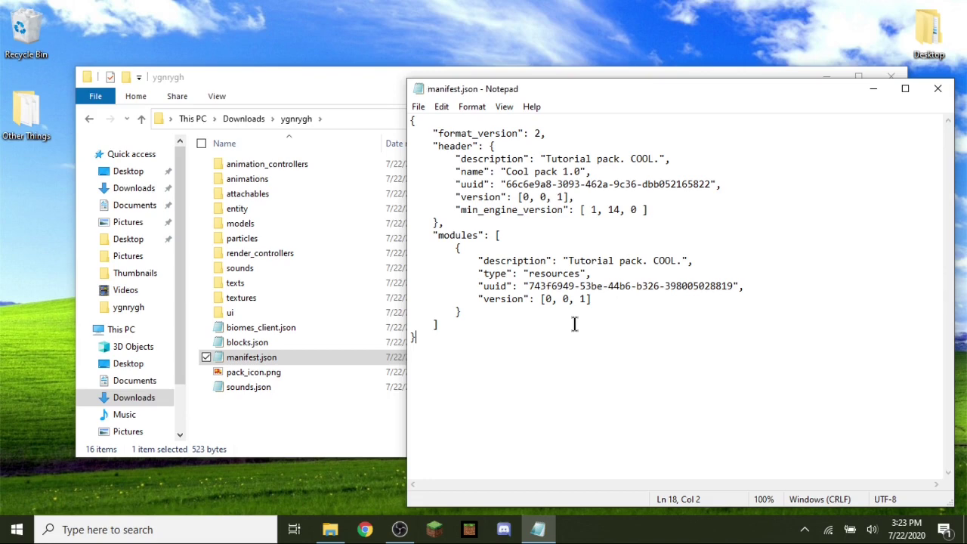
click(416, 107)
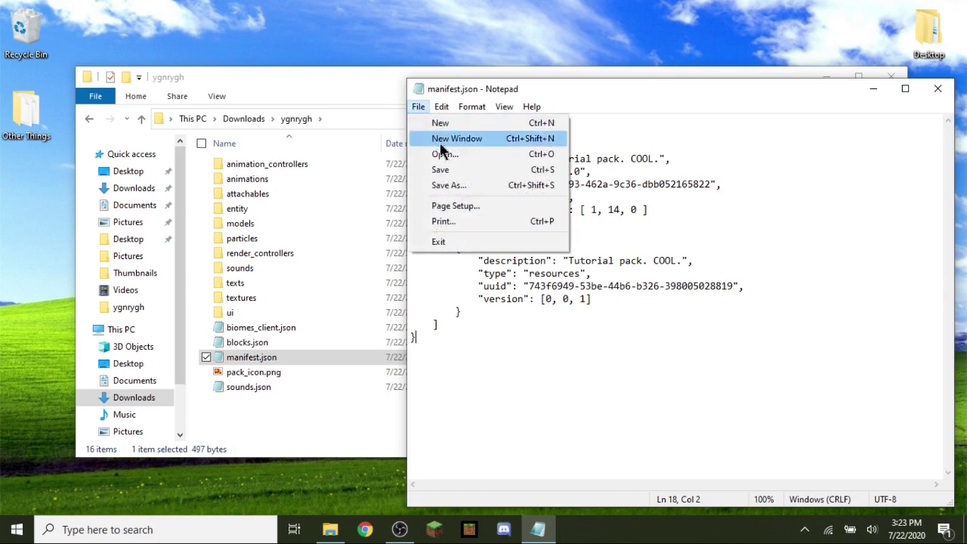
click(451, 169)
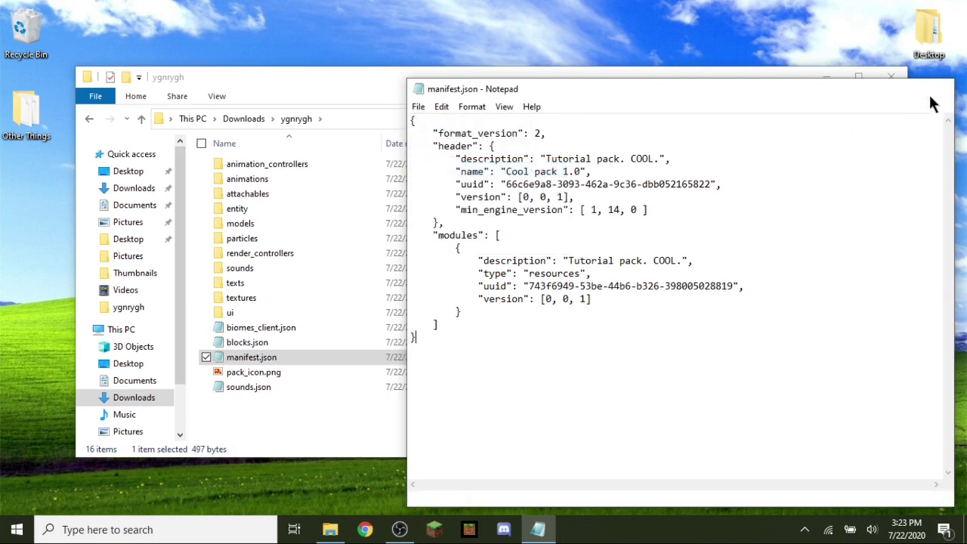
click(935, 101)
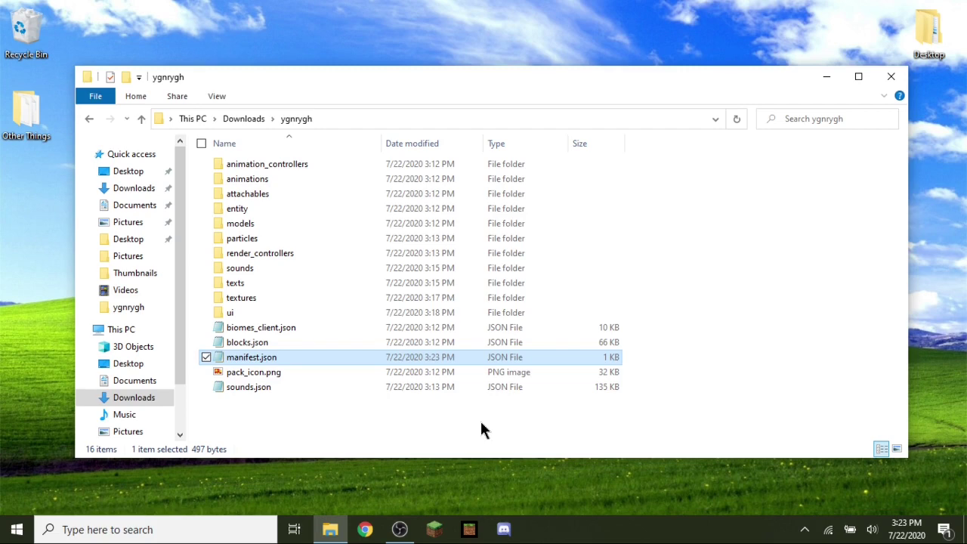
Open pack_icon.png from the ygnrygh folder in paint.net.
click(263, 379)
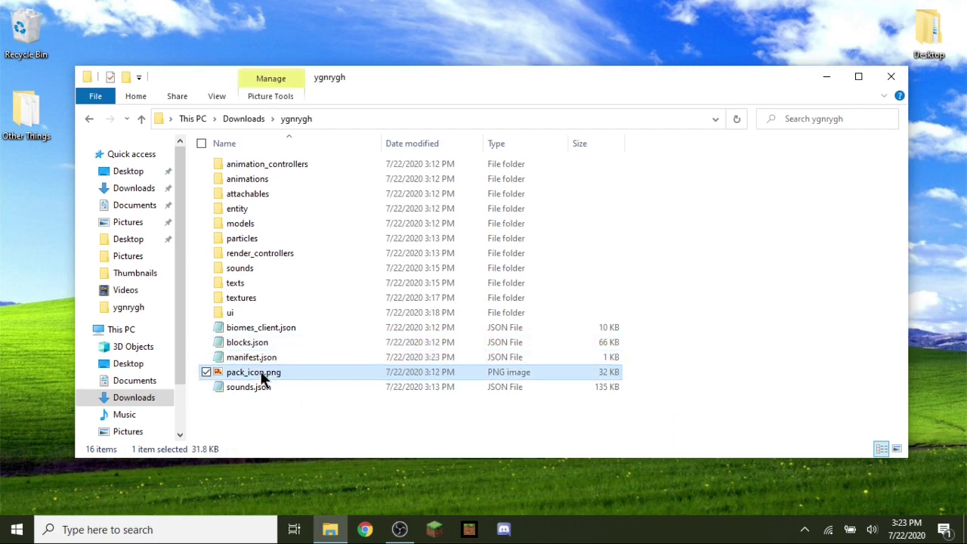
right_click(263, 379)
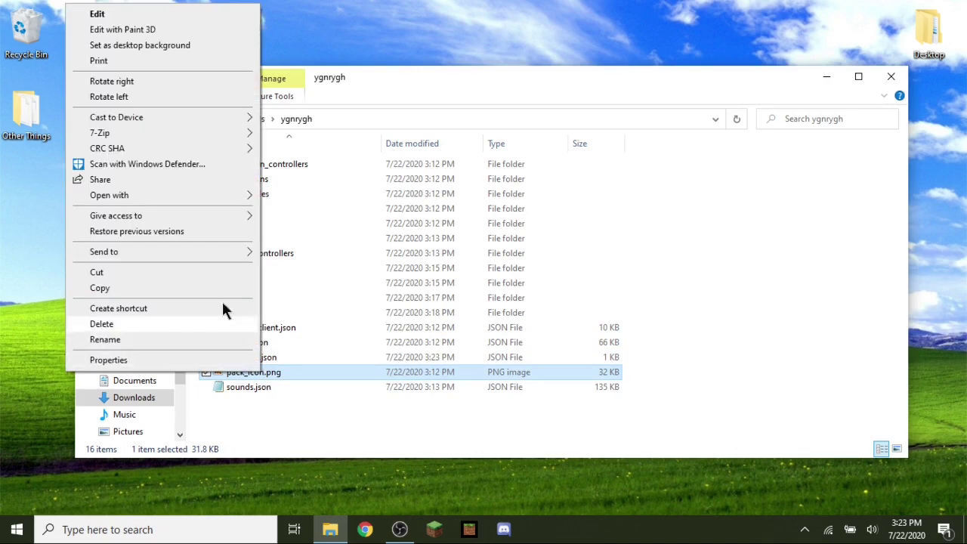
mouse_move(195, 195)
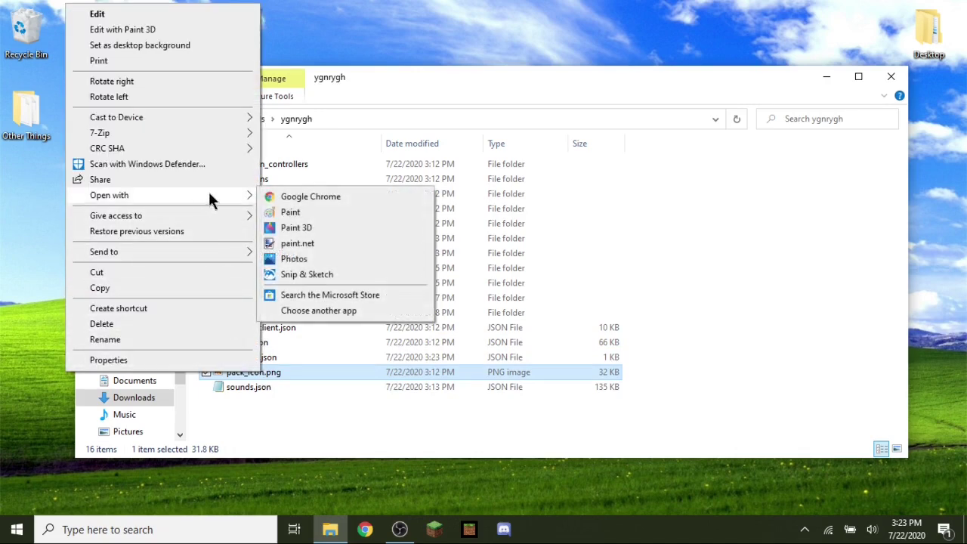
mouse_move(199, 196)
click(297, 245)
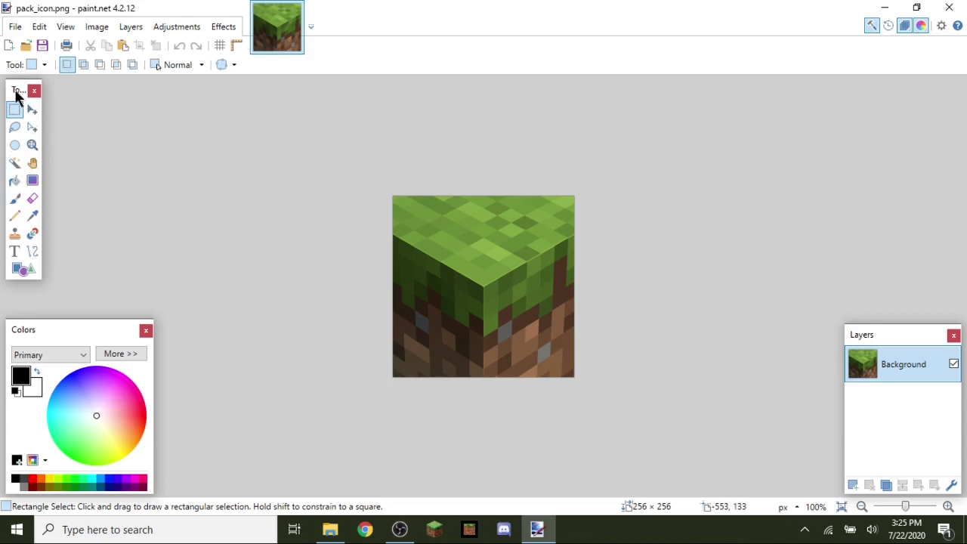
Try the Pencil tool by drawing two black pixels at the centre of the icon, and undo them.
click(18, 270)
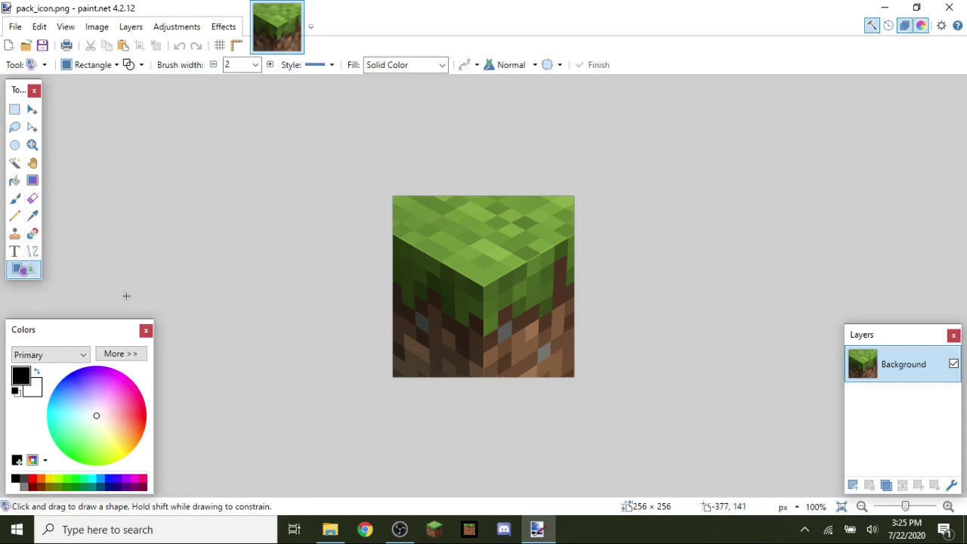
click(15, 216)
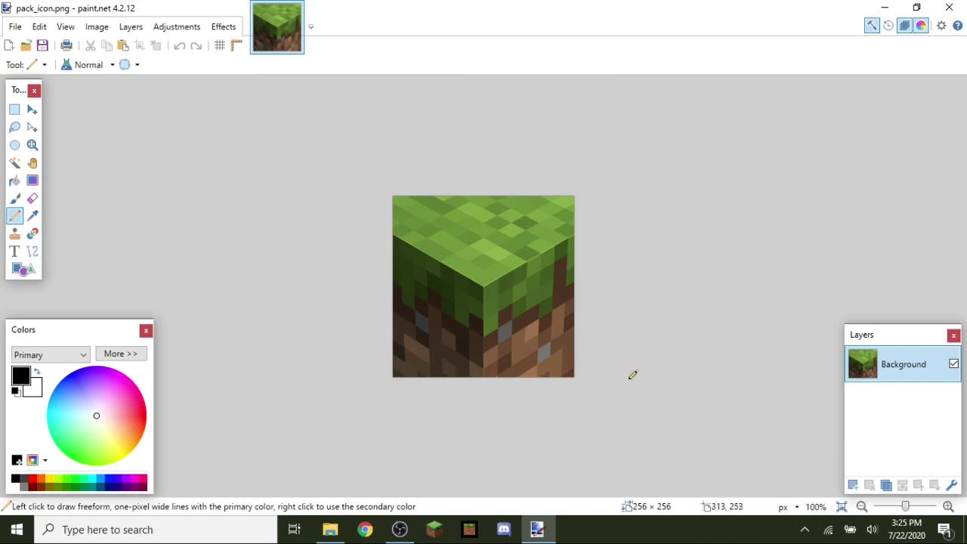
drag(906, 507, 921, 510)
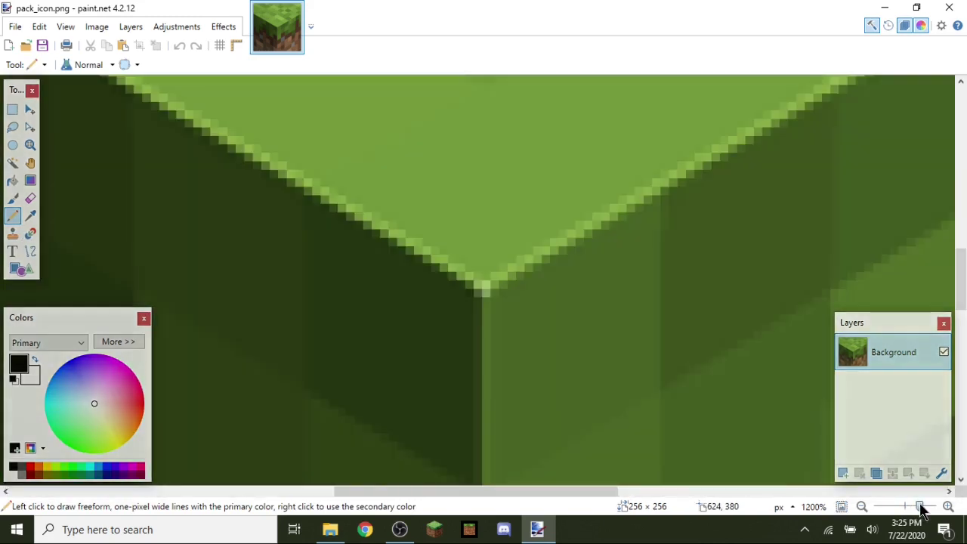
click(478, 289)
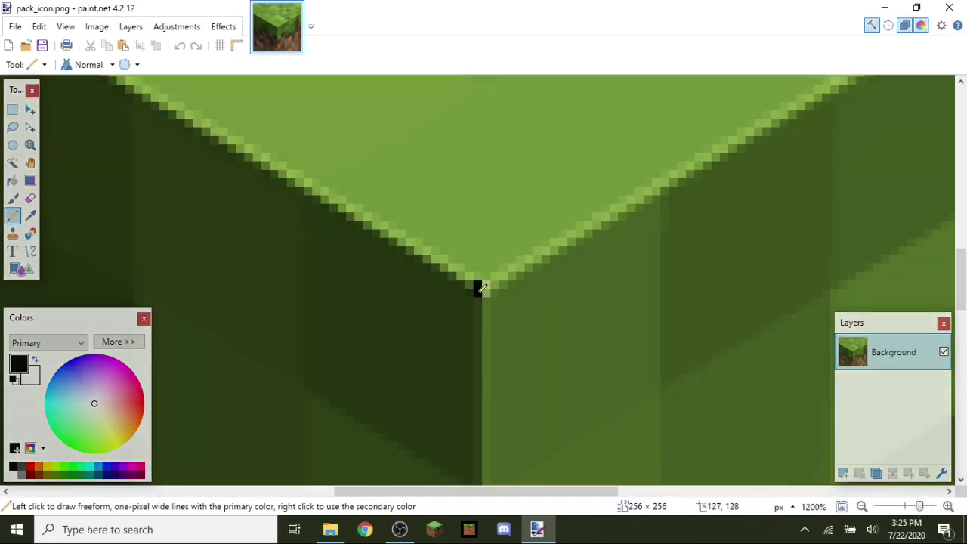
click(485, 288)
key(ctrl+z)
key(ctrl+z)
click(841, 506)
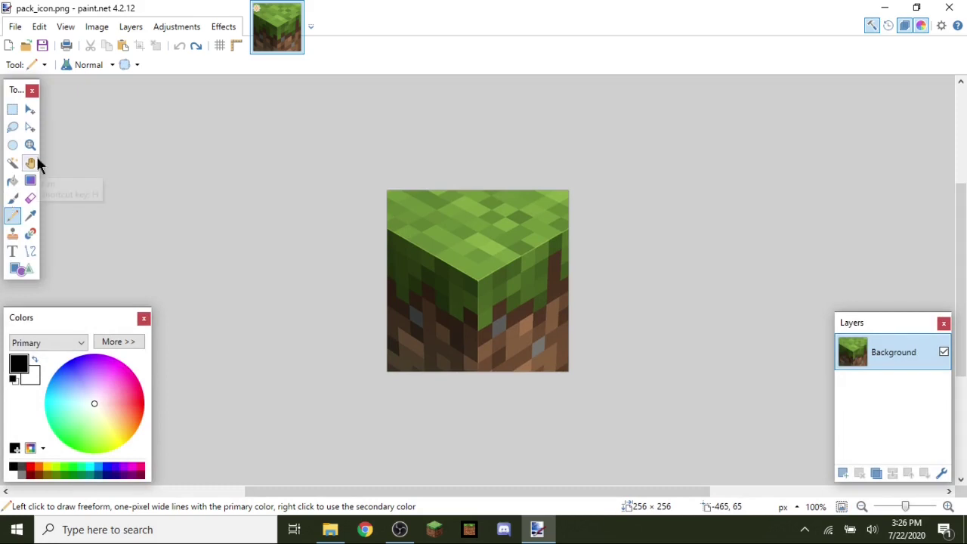
Paint freehand black strokes across the grass block icon using the Paintbrush at width 20.
click(12, 198)
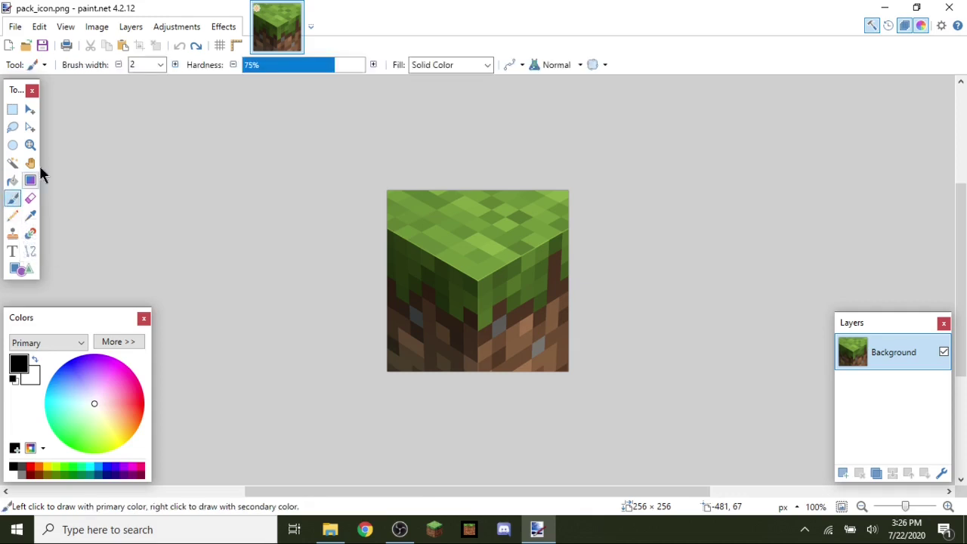
click(160, 65)
click(143, 234)
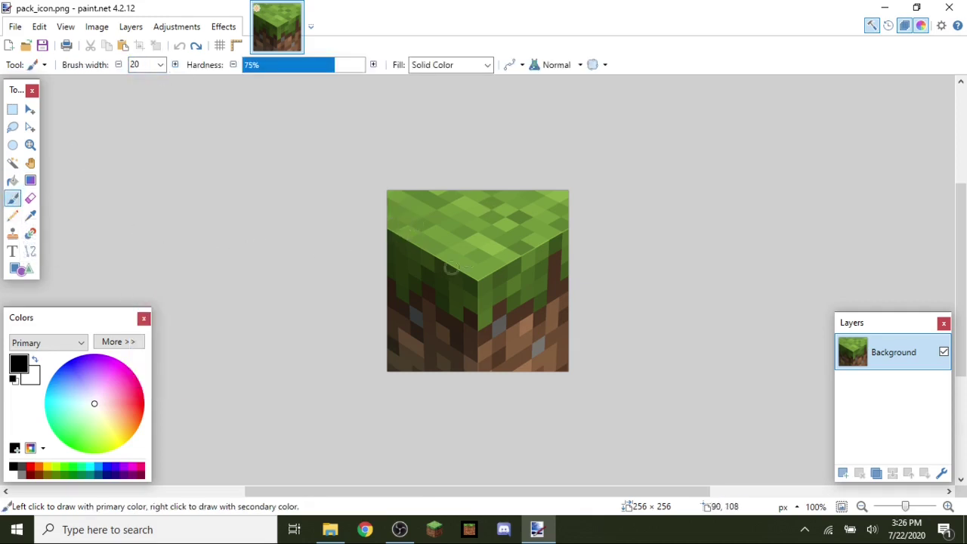
mouse_move(393, 205)
mouse_down()
mouse_move(416, 309)
mouse_move(450, 355)
mouse_move(511, 226)
mouse_move(540, 294)
mouse_up()
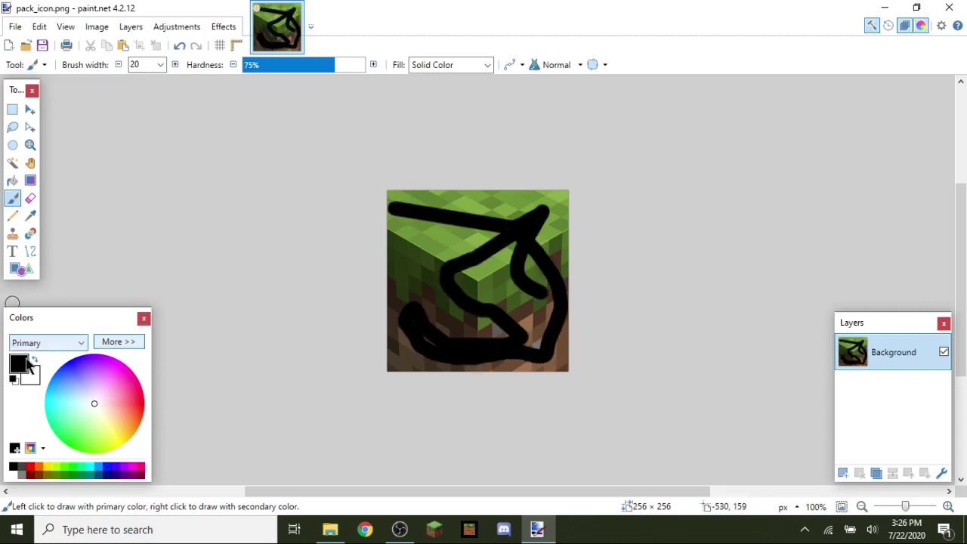
click(112, 342)
click(119, 308)
mouse_move(30, 321)
mouse_down()
mouse_move(152, 276)
mouse_move(30, 321)
mouse_up()
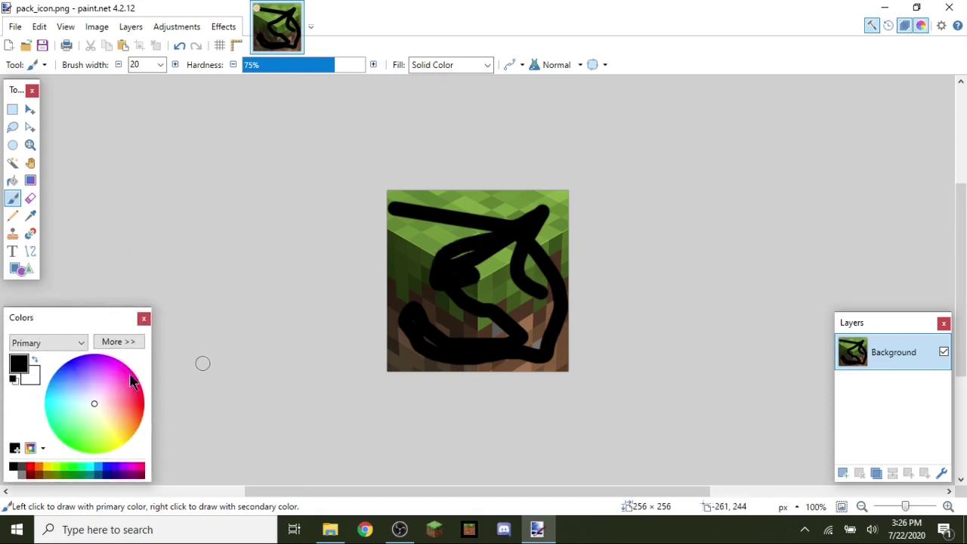
Paint a bright green freehand stroke over the black ones and check the expanded colour settings.
click(66, 469)
mouse_move(457, 269)
mouse_down()
mouse_move(543, 296)
mouse_move(408, 284)
mouse_up()
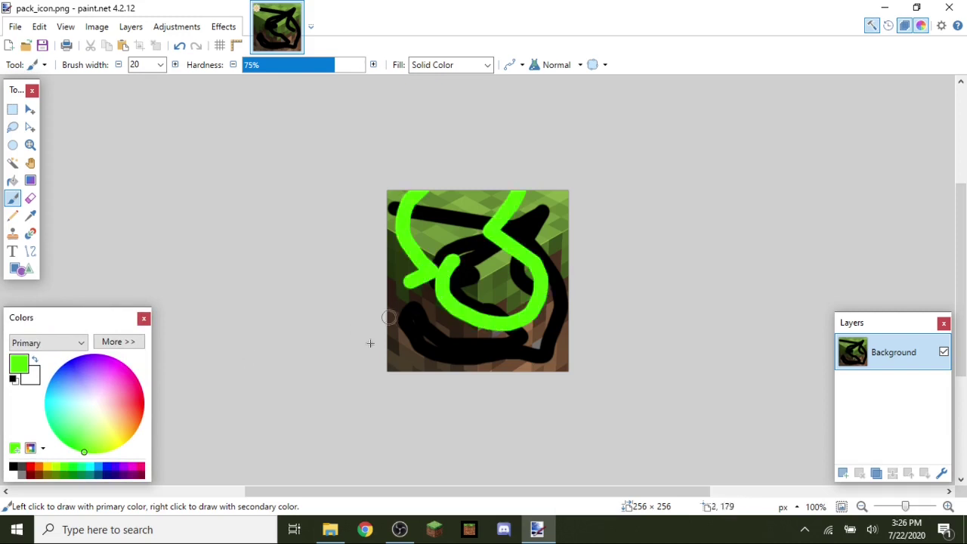
click(130, 342)
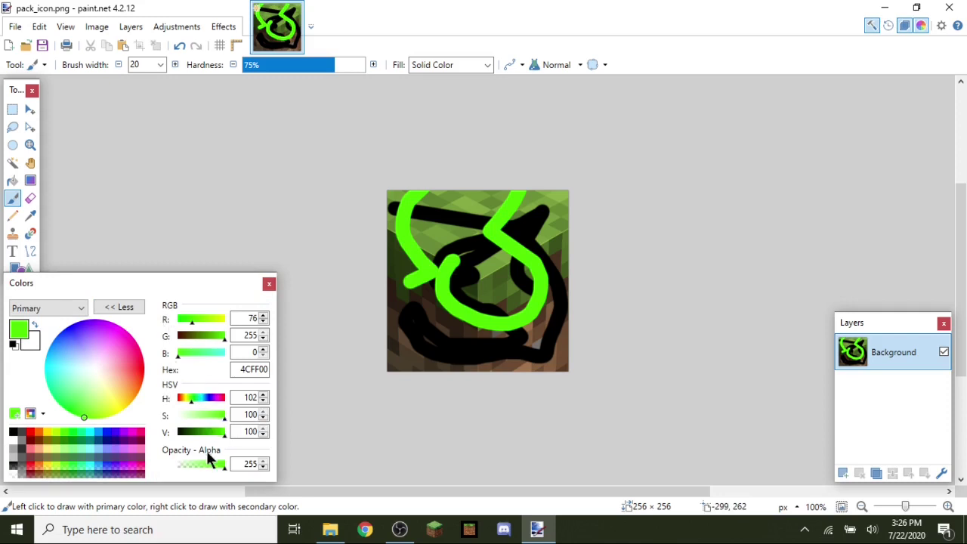
click(117, 307)
Erase the entire 256 × 256 icon image to a transparent canvas and choose the Gradient tool.
click(12, 109)
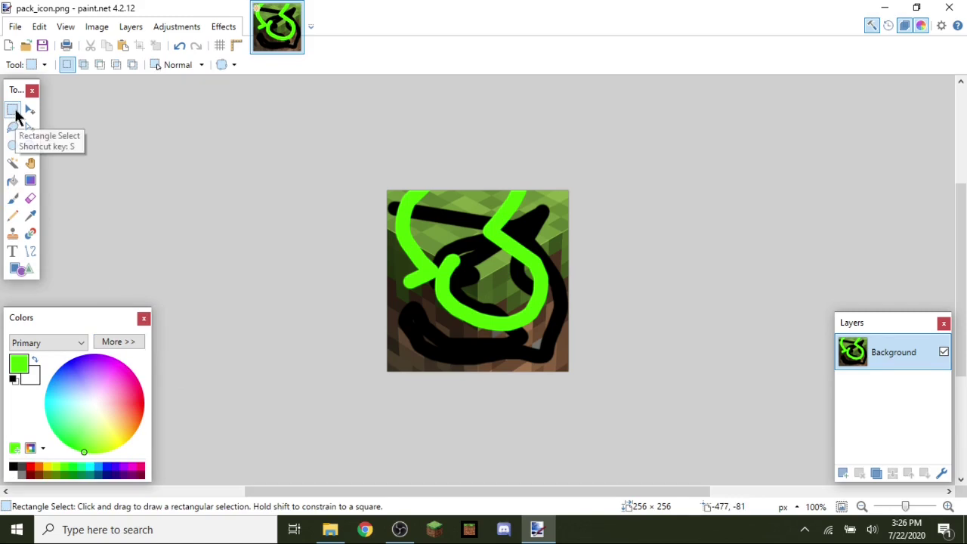
drag(297, 102, 921, 539)
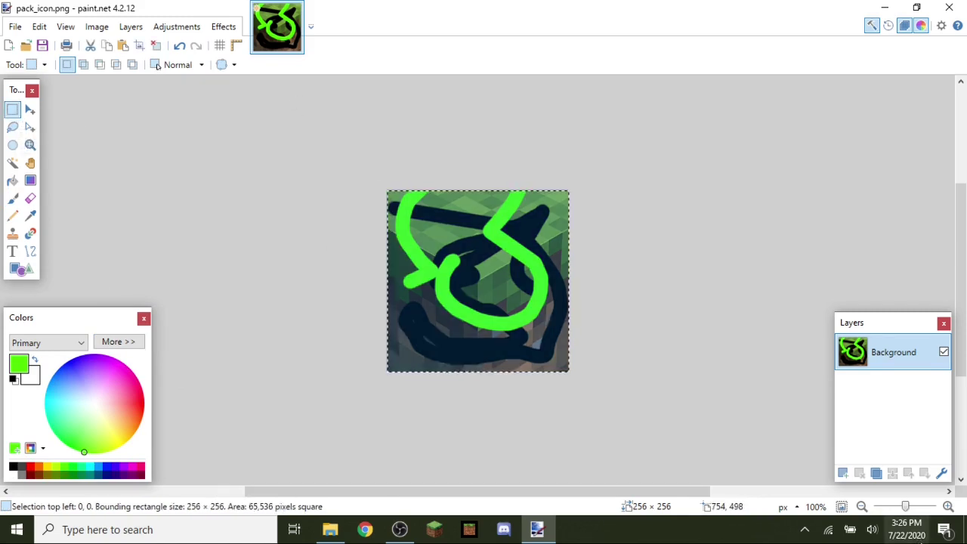
key(Delete)
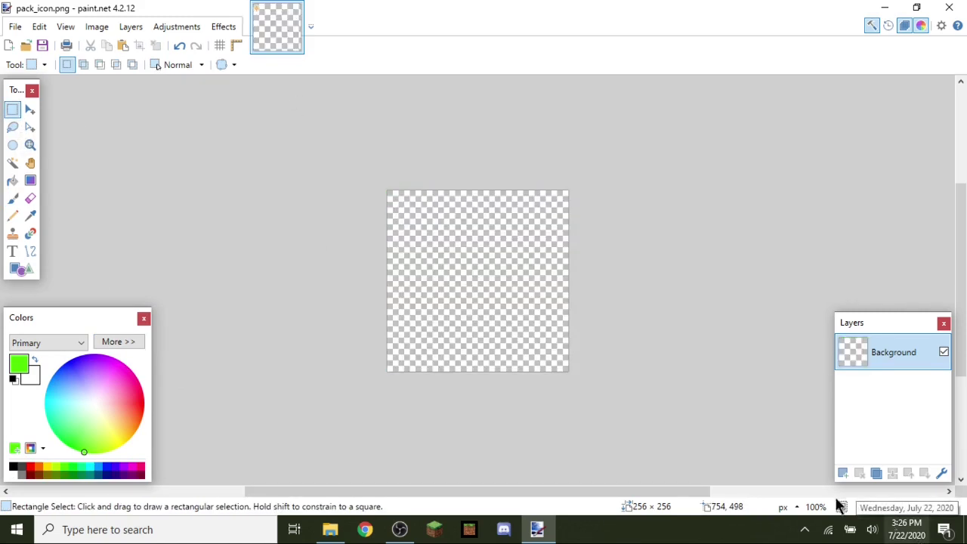
click(30, 180)
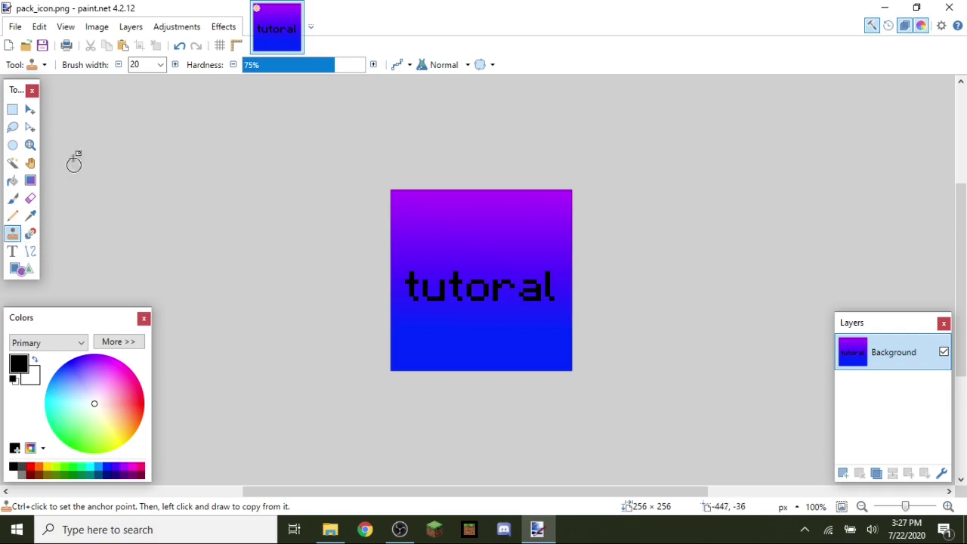
Save the redesigned pack_icon.png with auto-detected bit depth, close the image editor and deselect the file in the folder.
click(44, 47)
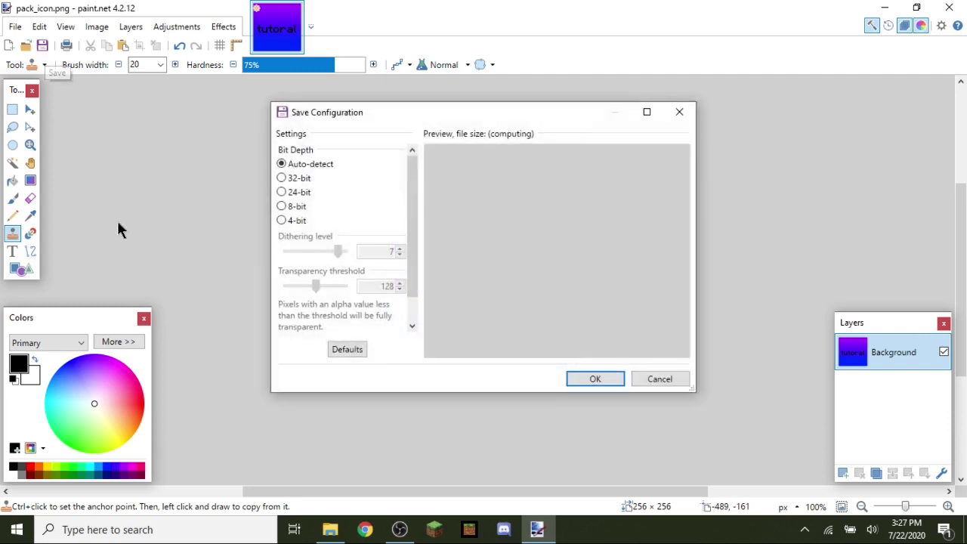
drag(412, 252, 413, 189)
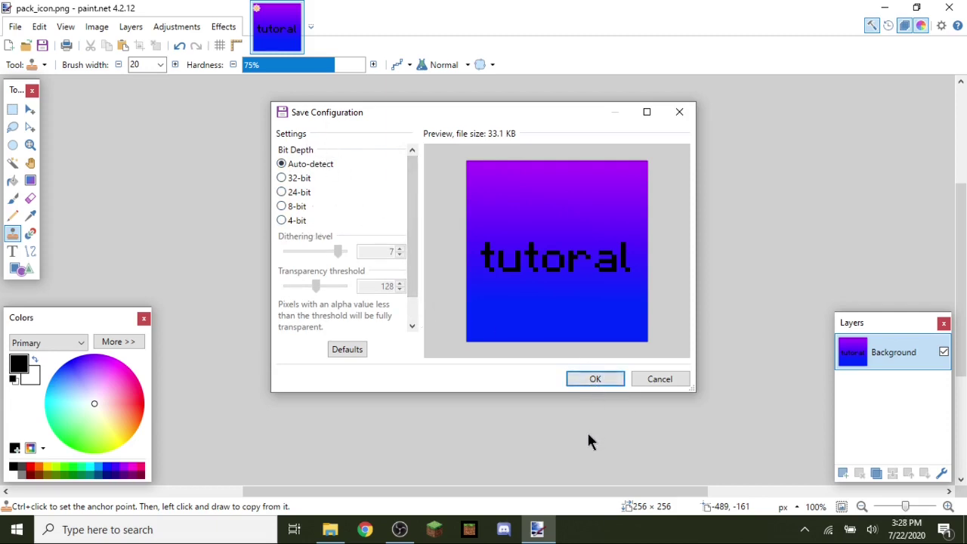
click(595, 378)
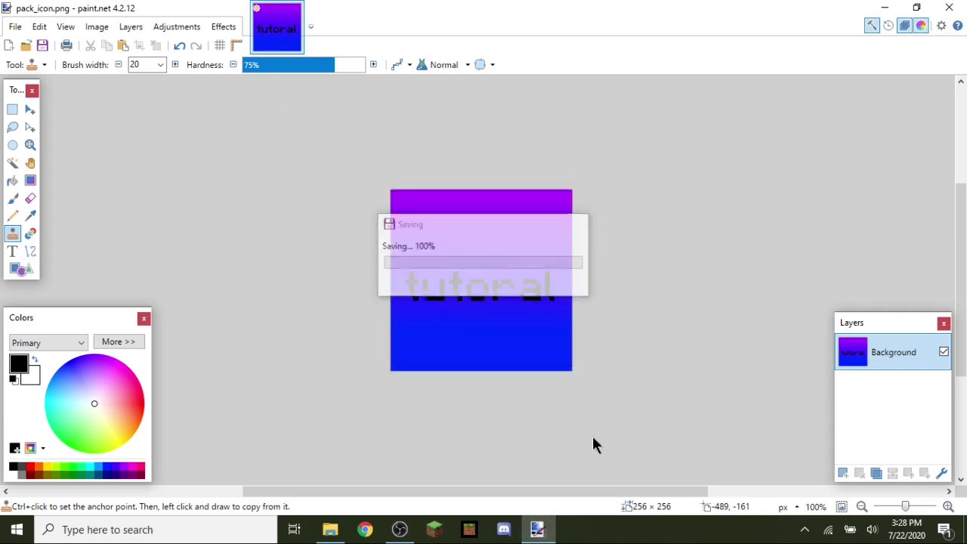
click(948, 6)
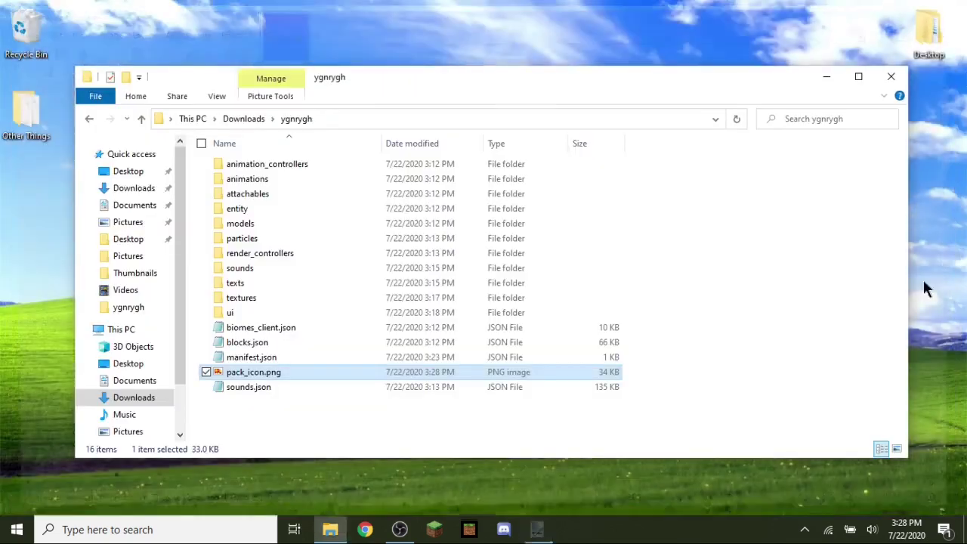
click(836, 408)
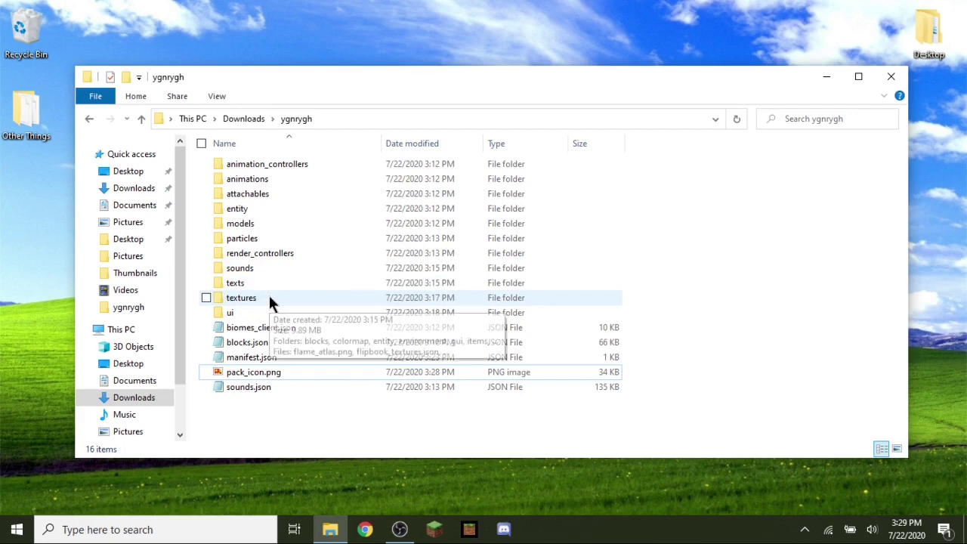
Open the pack's textures folder and look over its blocks and entity subfolders.
double_click(270, 299)
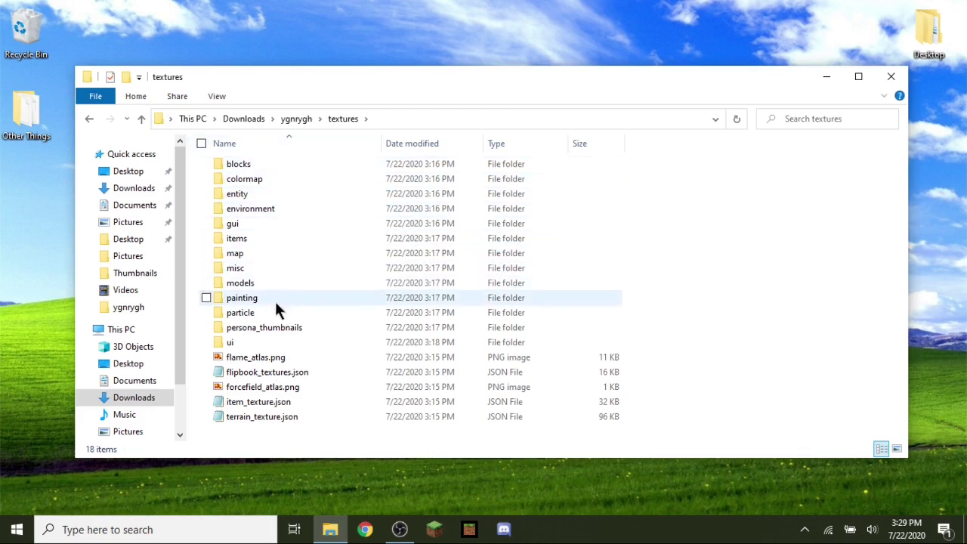
click(254, 162)
click(254, 195)
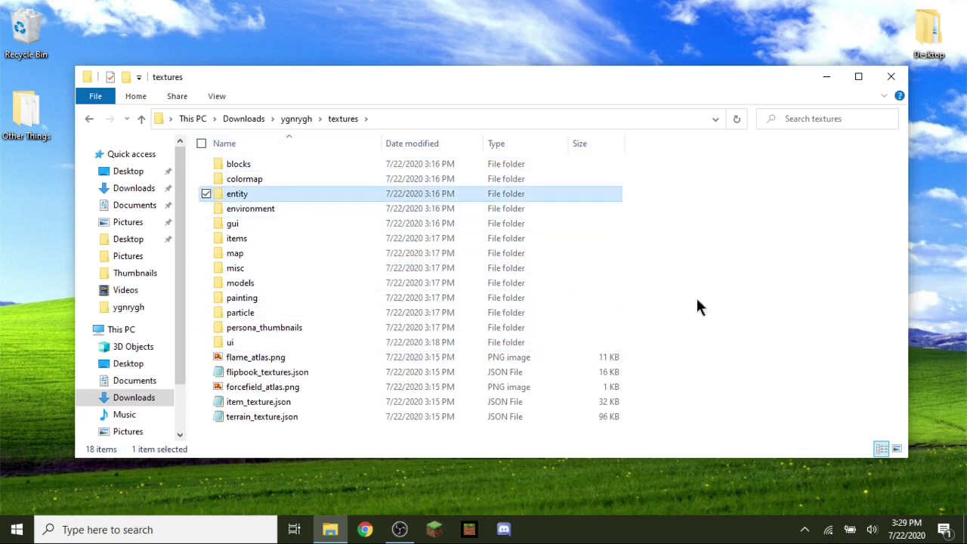
click(795, 319)
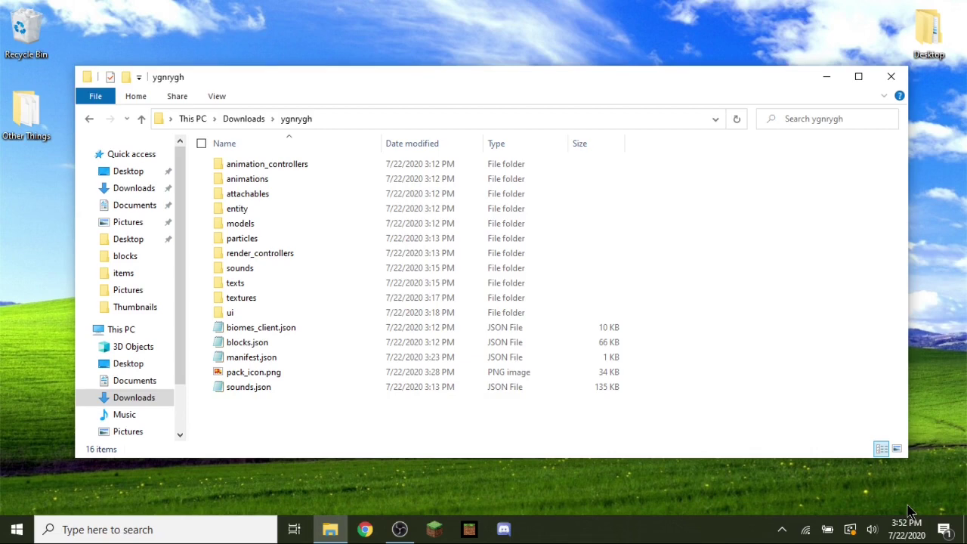
Go back to the Downloads folder and compress the ygnrygh folder into ygnrygh.zip with 7-Zip.
key(alt+Up)
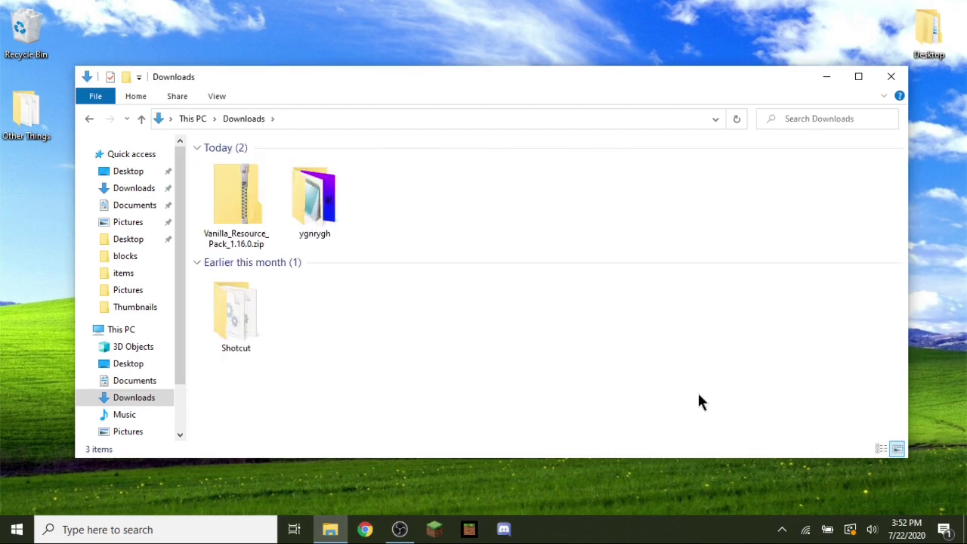
click(333, 196)
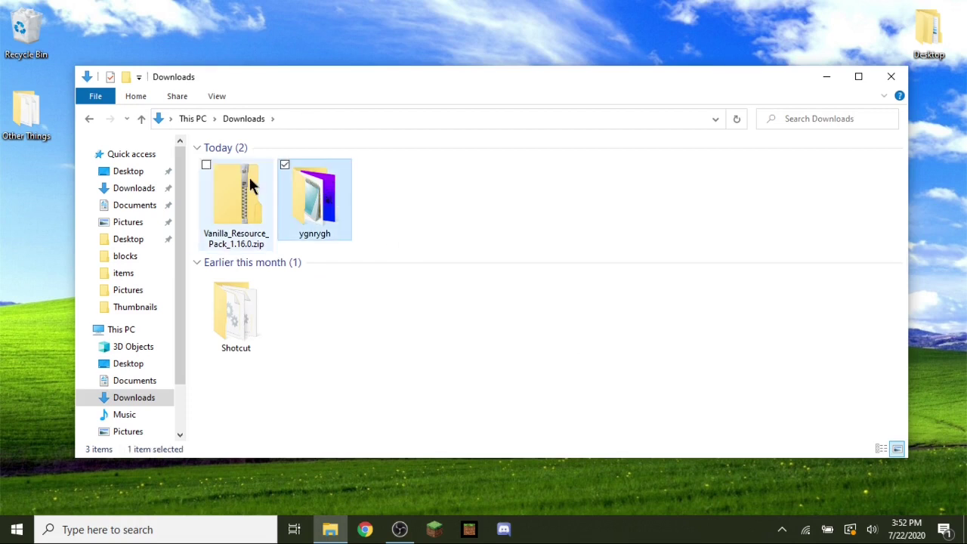
right_click(320, 181)
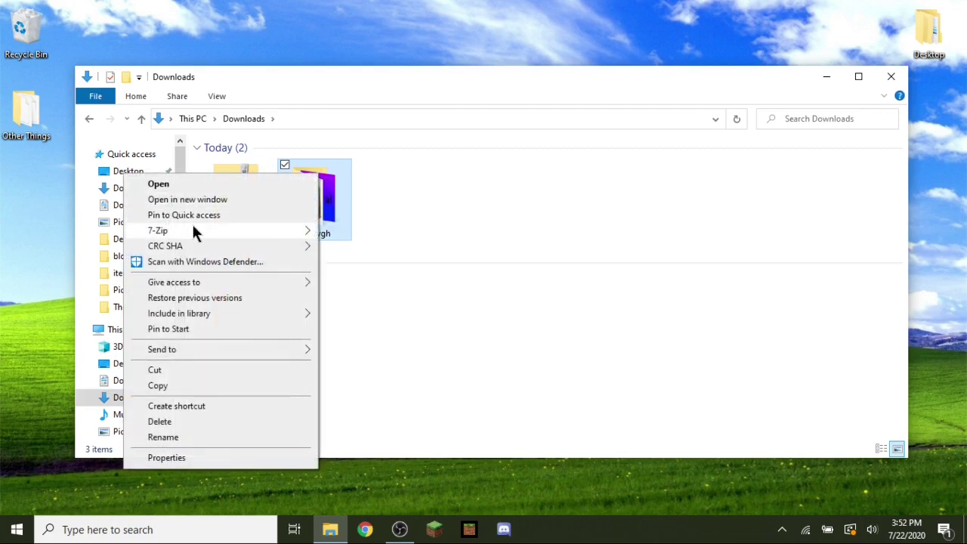
mouse_move(185, 231)
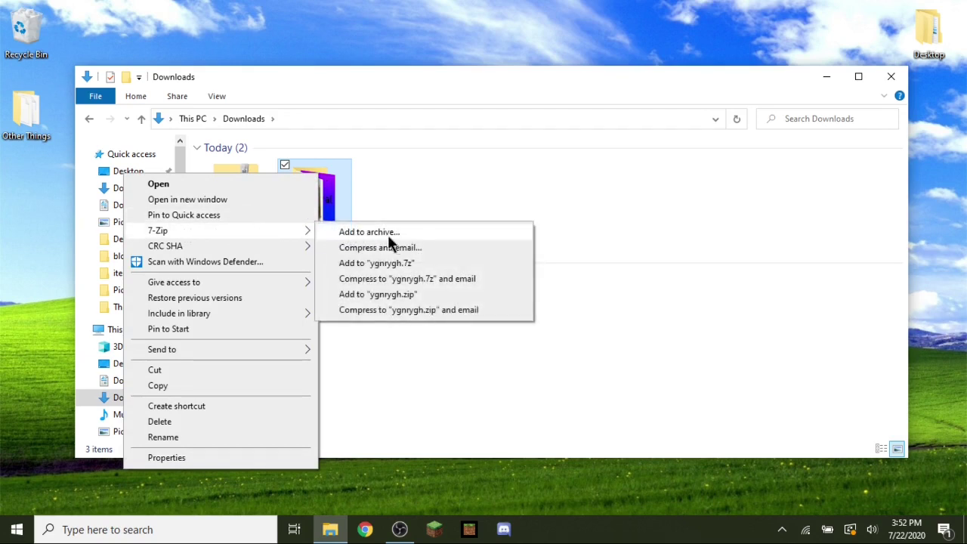
click(375, 294)
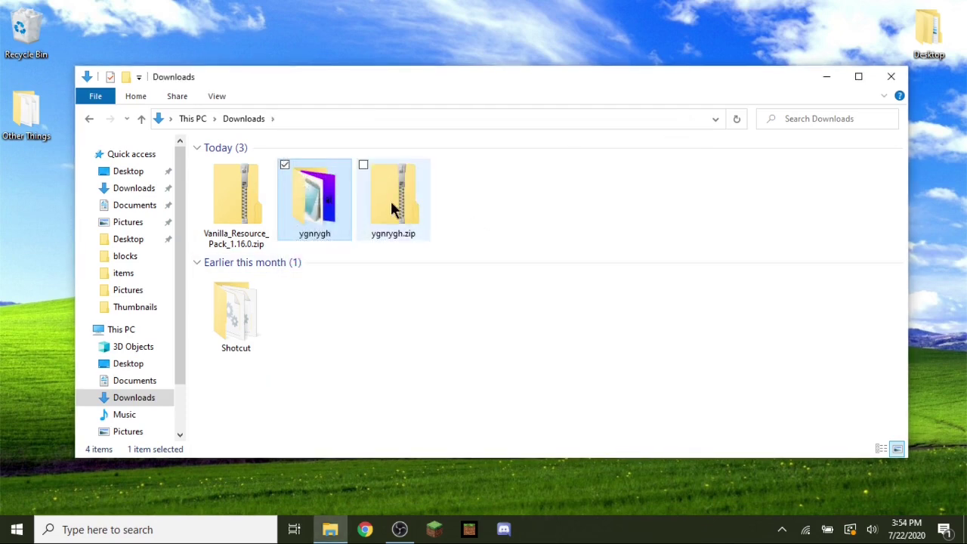
Rename ygnrygh.zip to ygnrygh.mcpack and accept the file extension change.
mouse_move(390, 200)
click(389, 187)
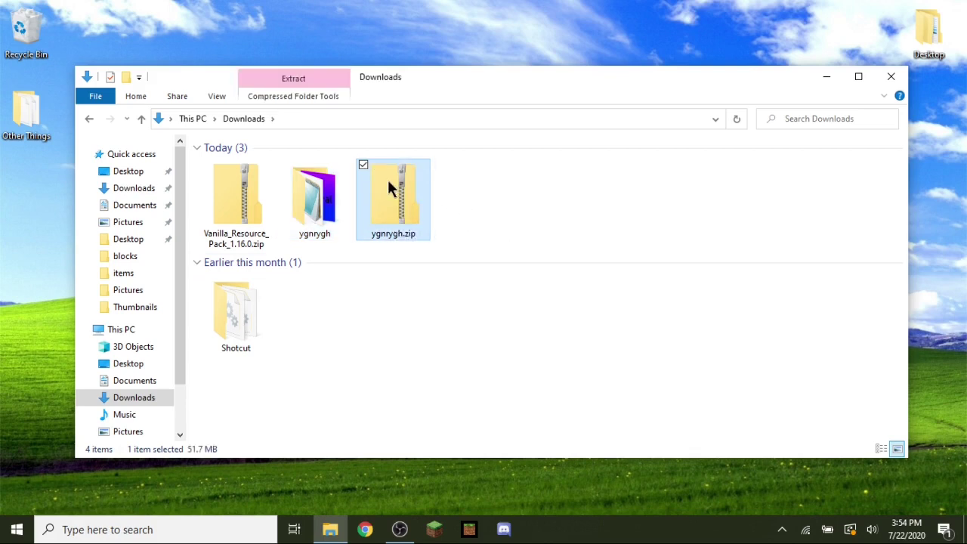
right_click(389, 181)
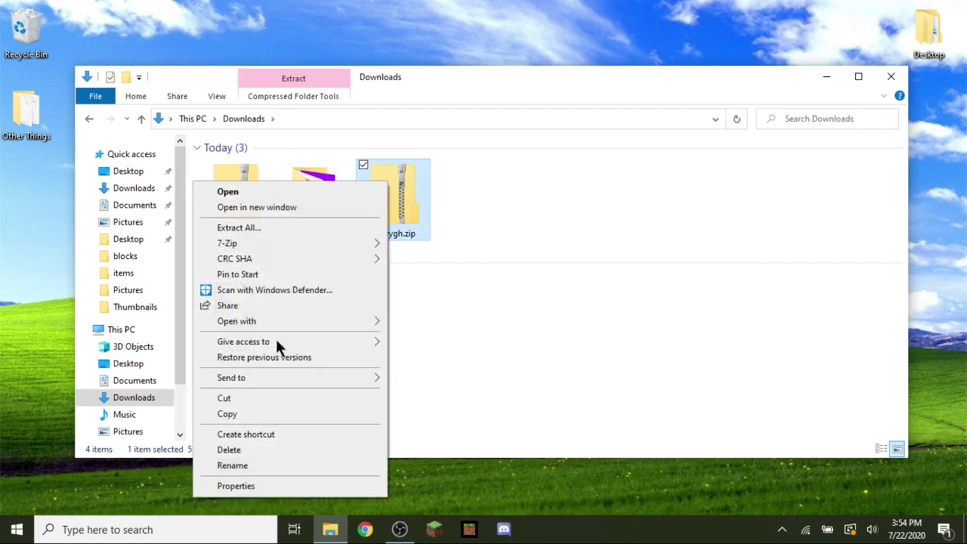
click(258, 464)
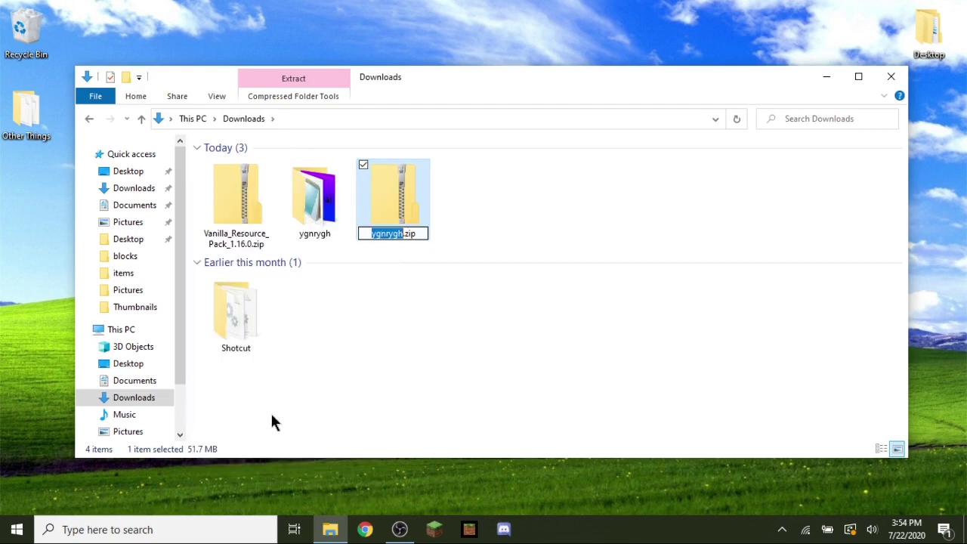
key(Right)
key(BackSpace)
key(BackSpace)
key(BackSpace)
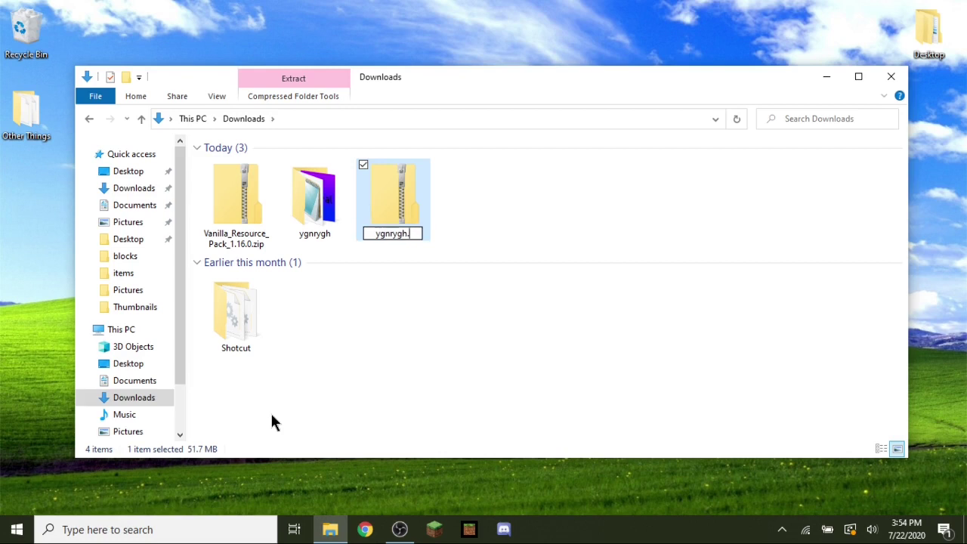
text(mc)
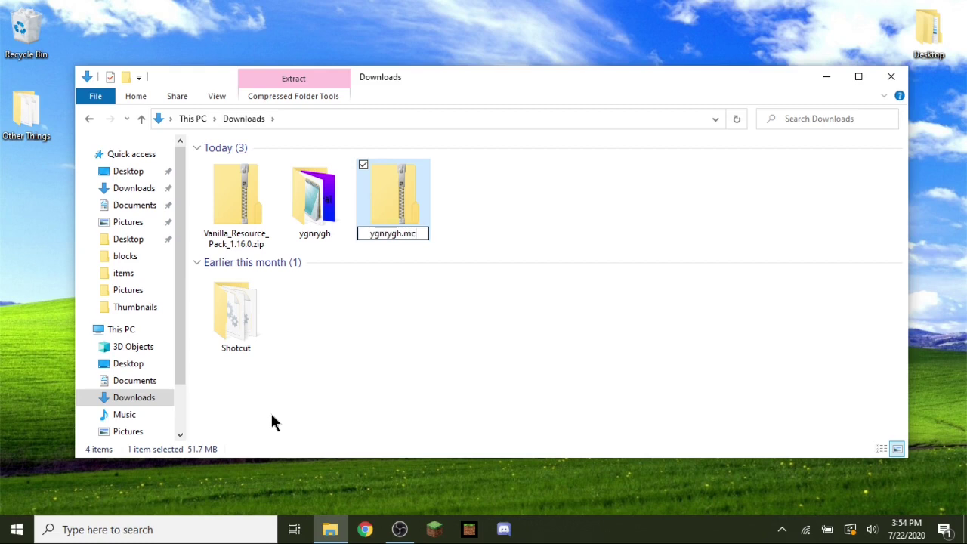
text(pack)
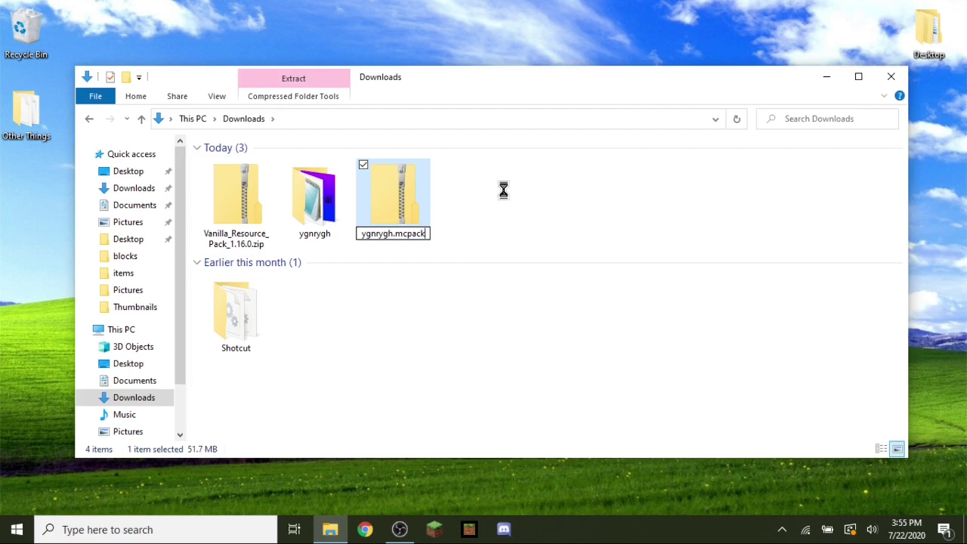
key(Return)
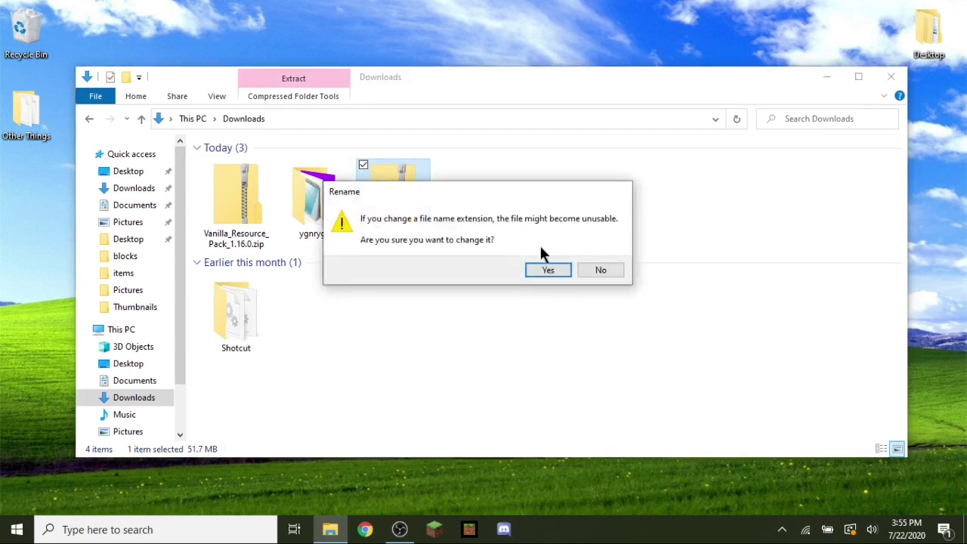
click(555, 269)
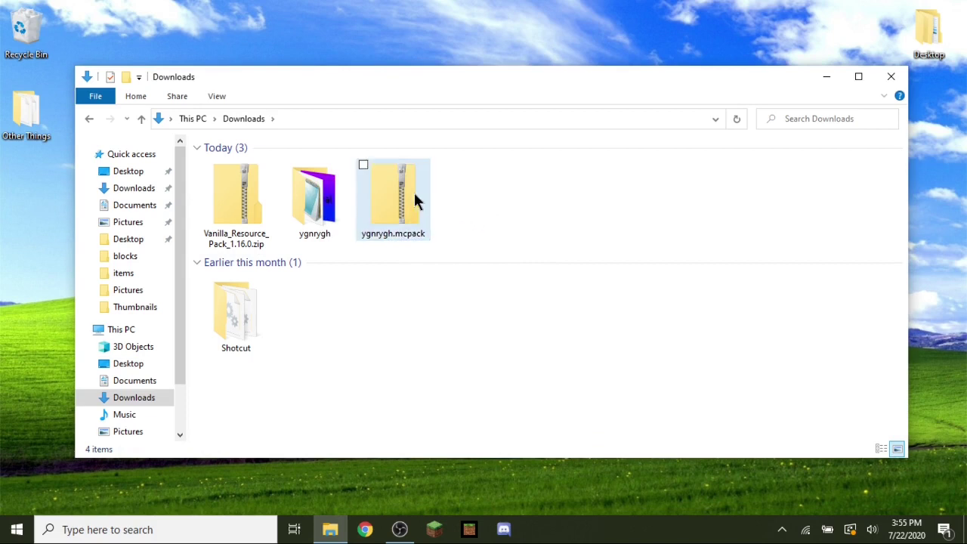
Refresh the Downloads folder and open ygnrygh.mcpack to import it into Minecraft.
click(737, 122)
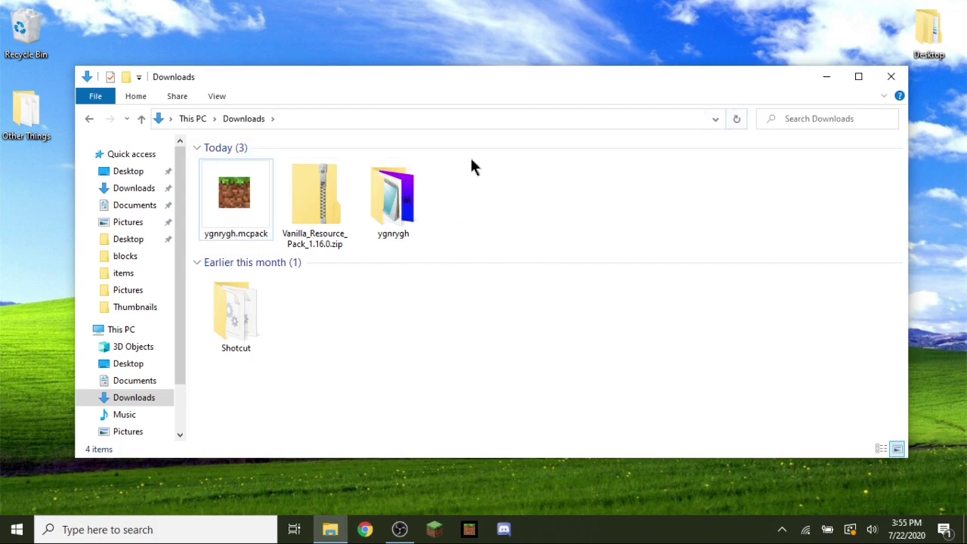
double_click(238, 196)
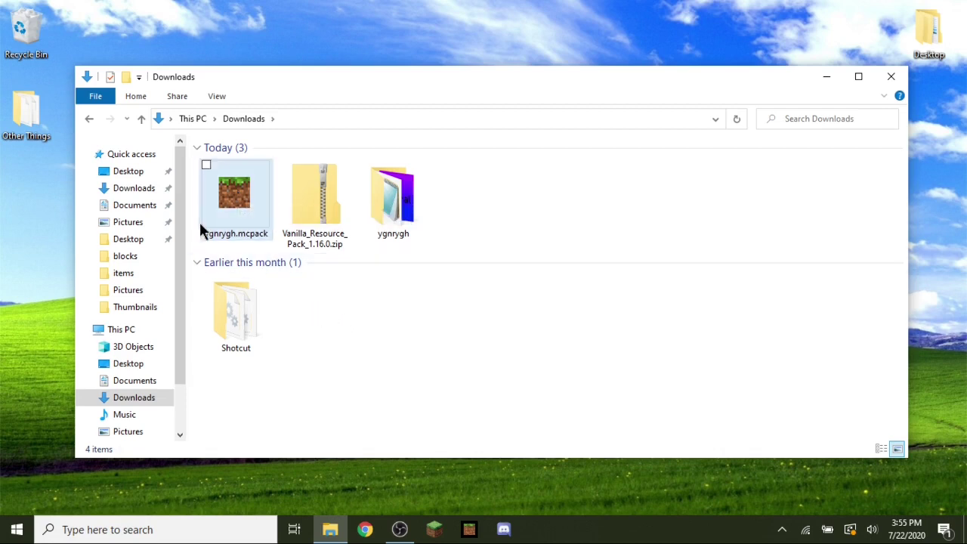
click(224, 202)
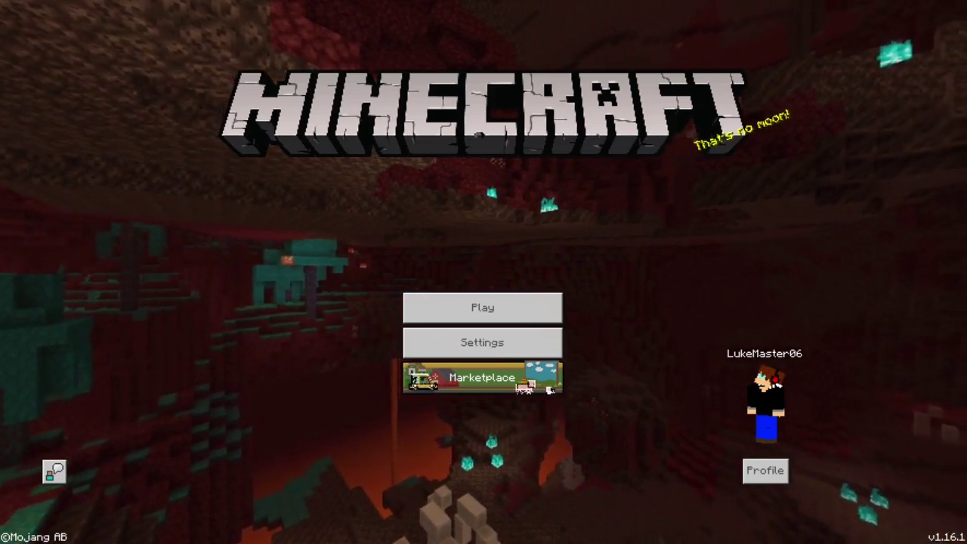
Open the edit settings of the "intro" world from Minecraft's list of worlds.
key(Return)
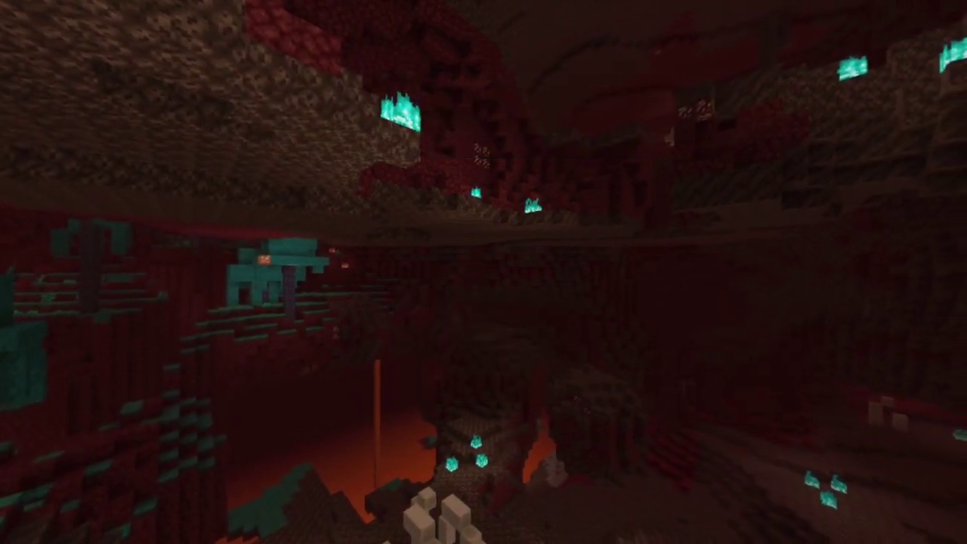
key(Up)
key(Up)
key(Up)
key(Up)
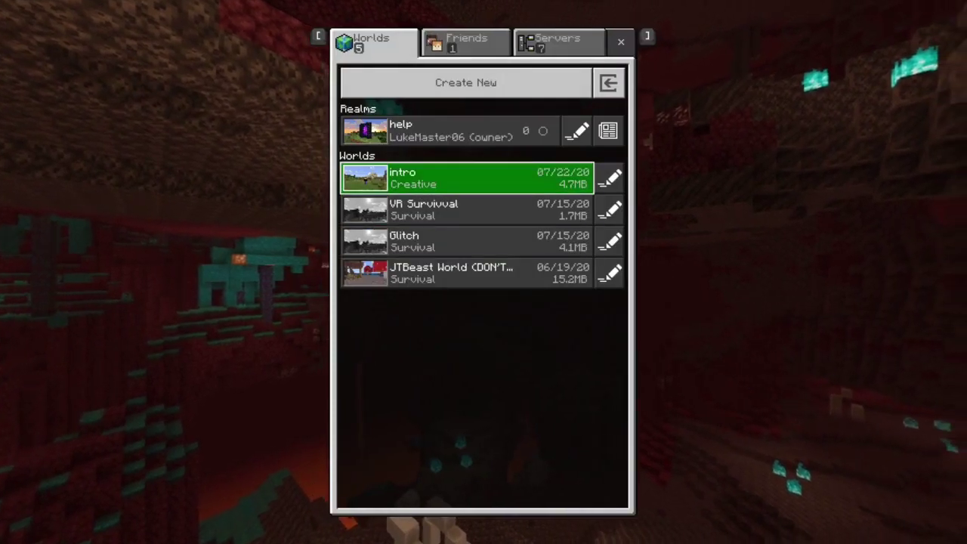
key(Right)
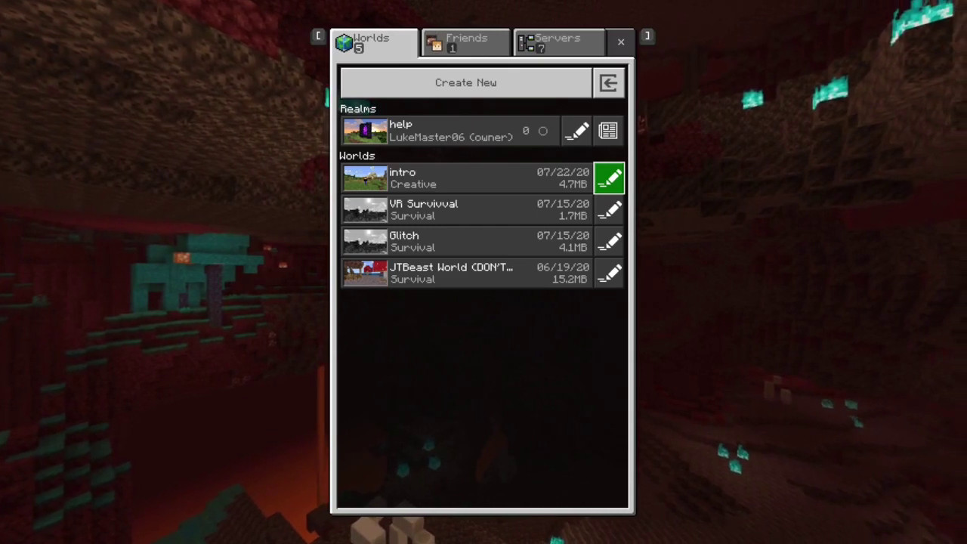
key(Up)
key(Right)
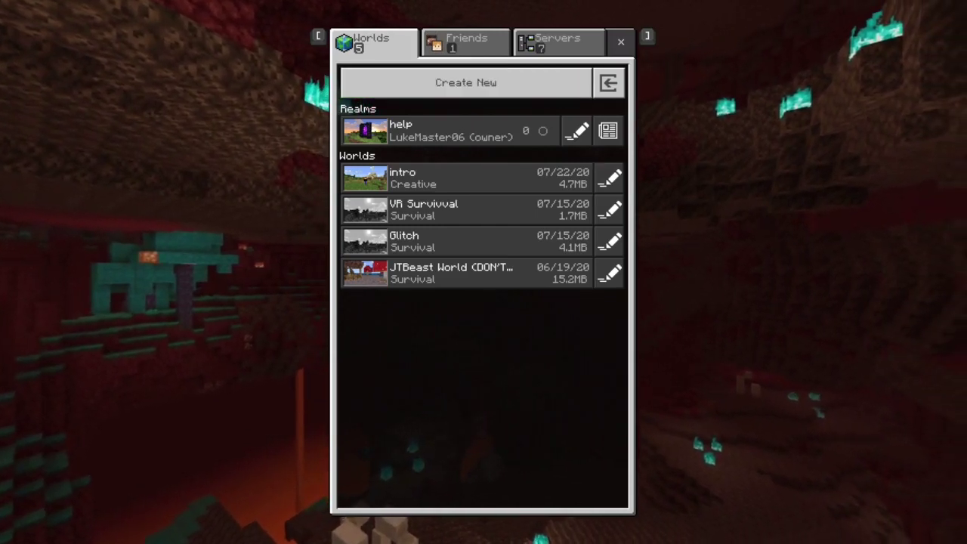
key(Down)
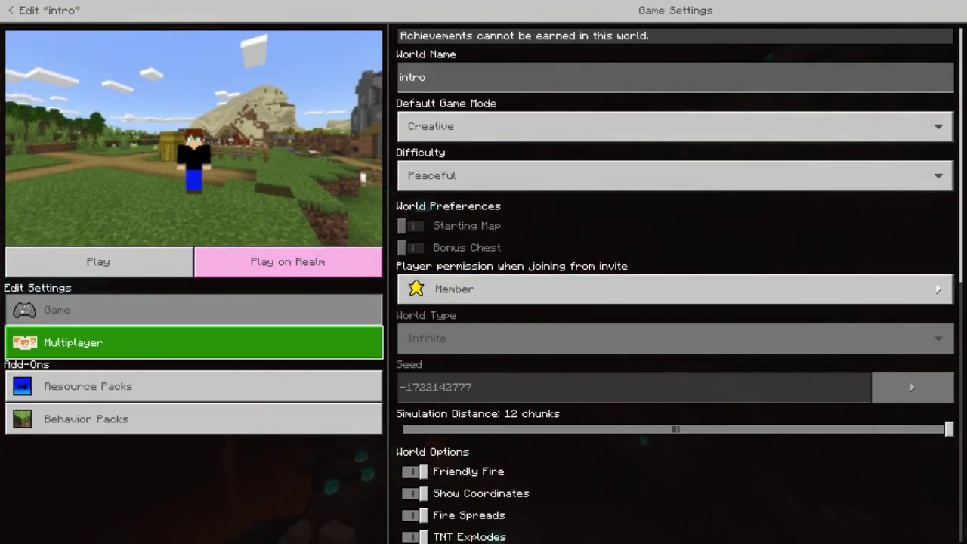
Activate the Cool pack 1.0 resource pack for the "intro" world.
key(Return)
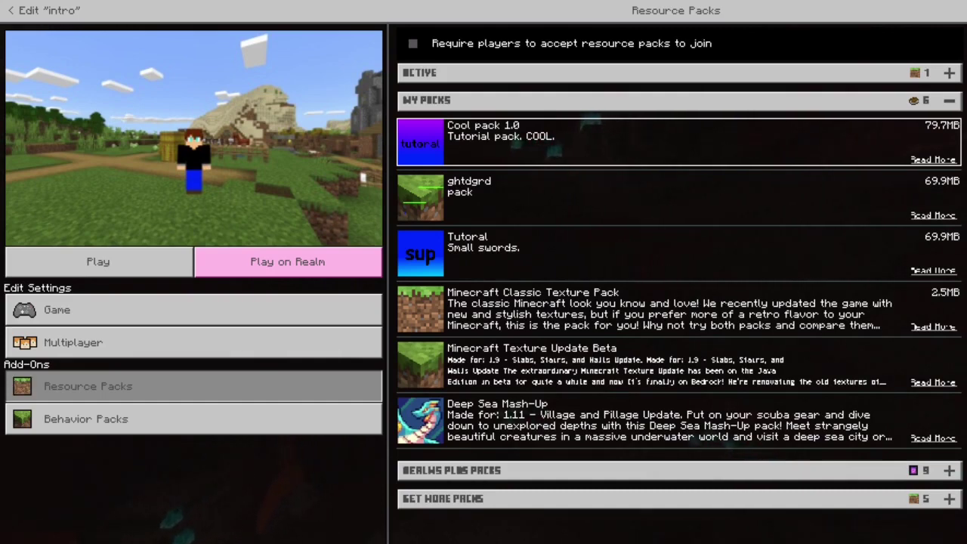
key(Return)
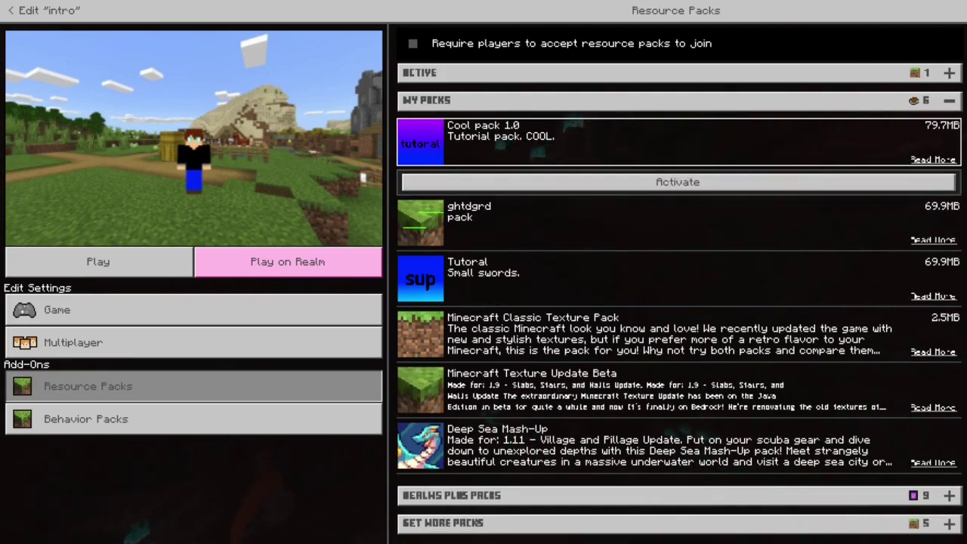
key(Down)
key(Return)
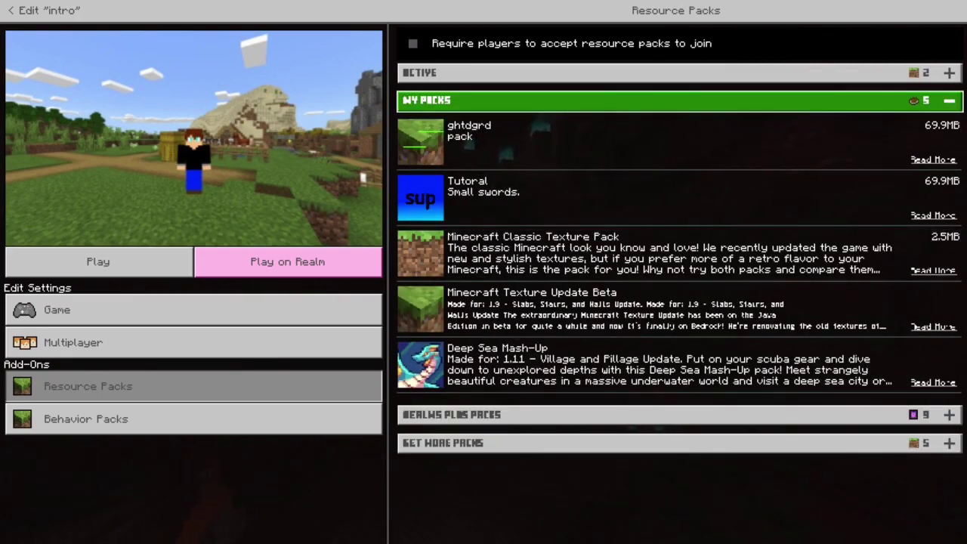
Collapse the list of owned packs and expand the active packs to check the entry for Cool pack 1.0.
key(Return)
key(Up)
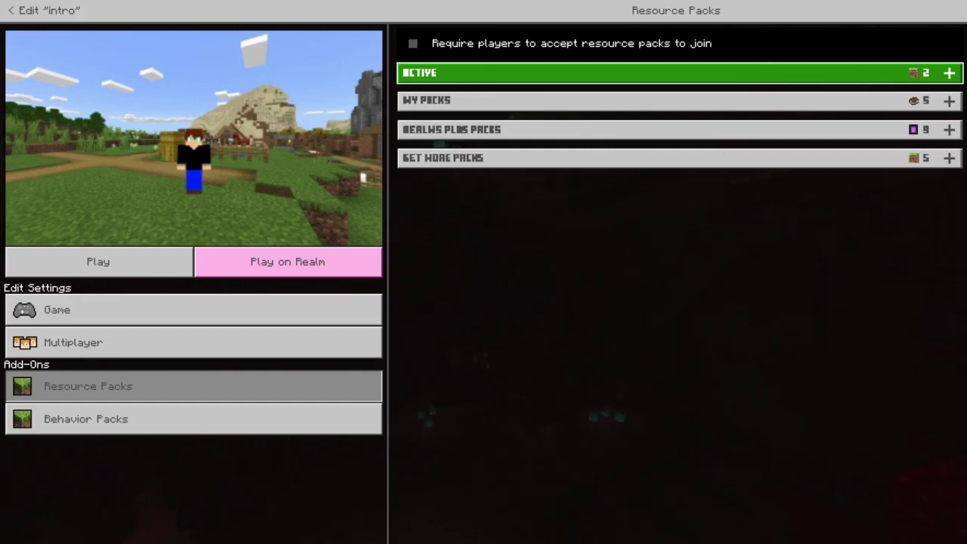
key(Return)
key(Down)
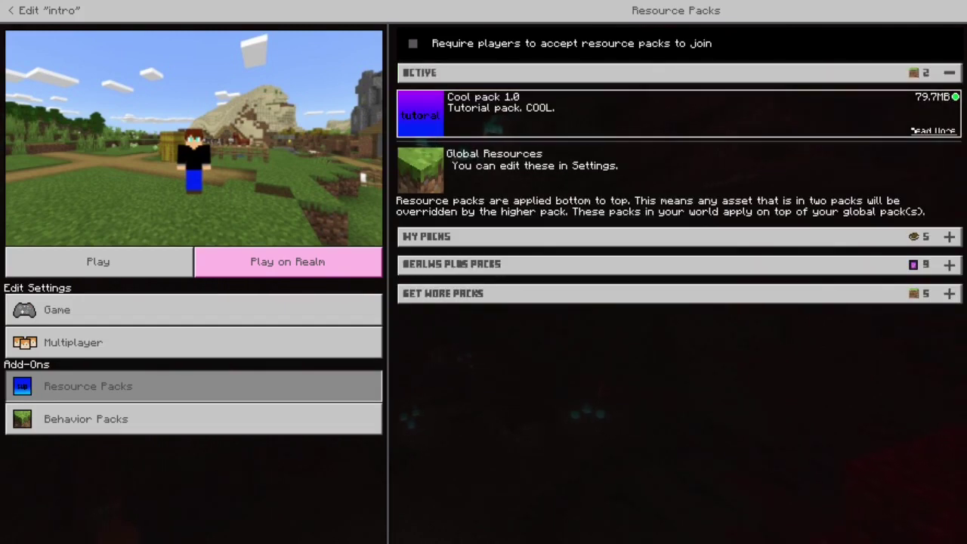
key(Up)
key(Down)
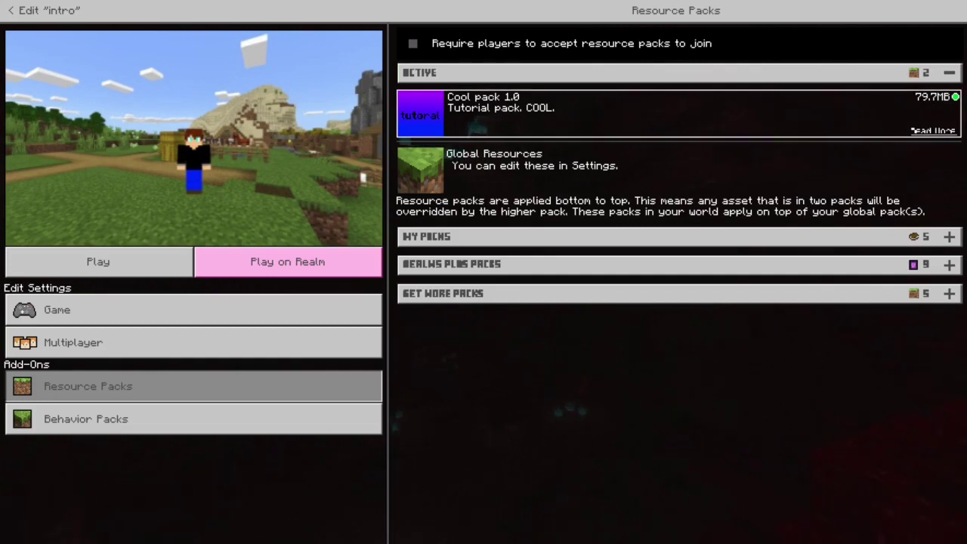